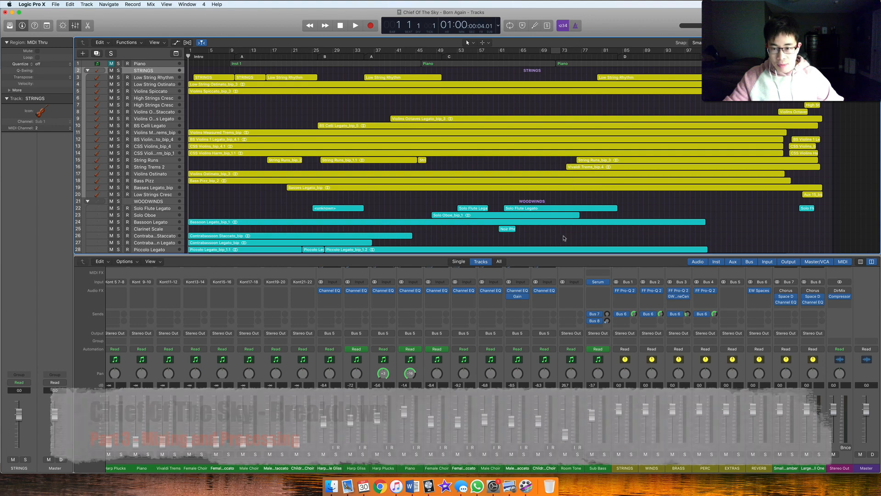
# Look through the mixer's channel strips, examining the inserts, sends and outputs of the instrument sections and the group and reverb buses
pyautogui.hscroll(-10, 507, 310)
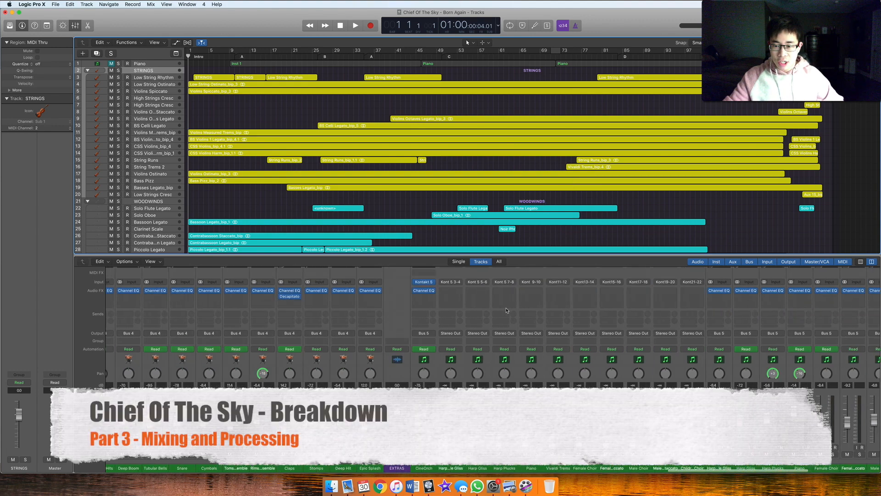
pyautogui.scroll(3, 507, 310)
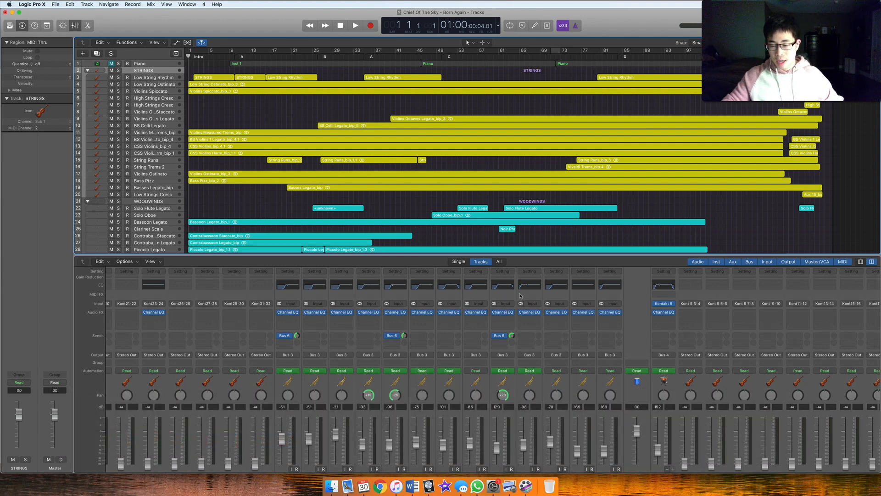
pyautogui.hscroll(-10, 520, 296)
pyautogui.hscroll(10, 521, 296)
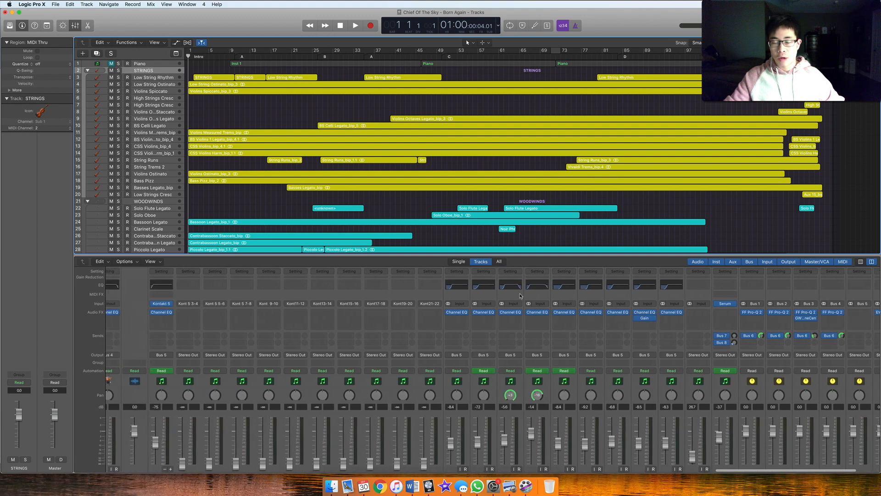
pyautogui.hscroll(5, 521, 295)
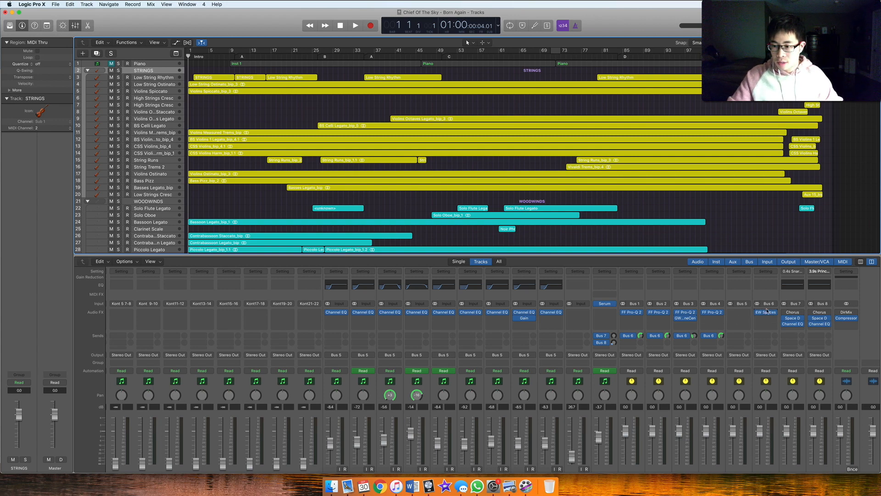
pyautogui.scroll(-2, 769, 316)
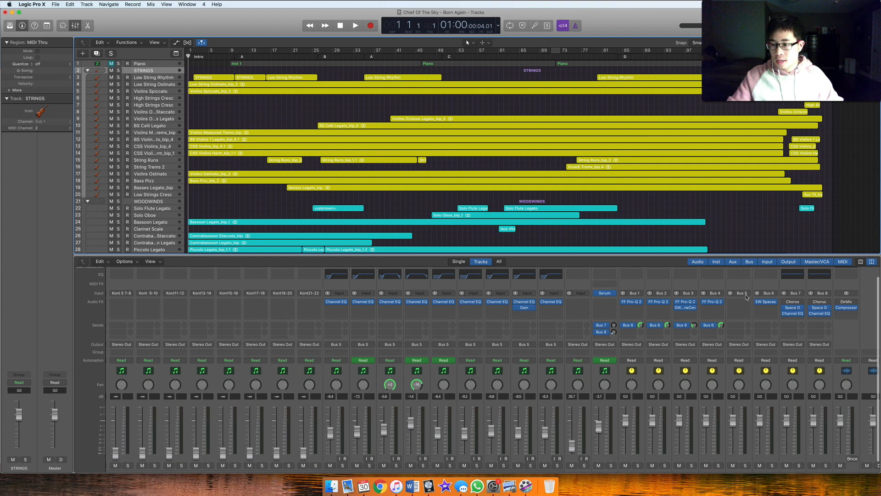
pyautogui.hscroll(-10, 756, 324)
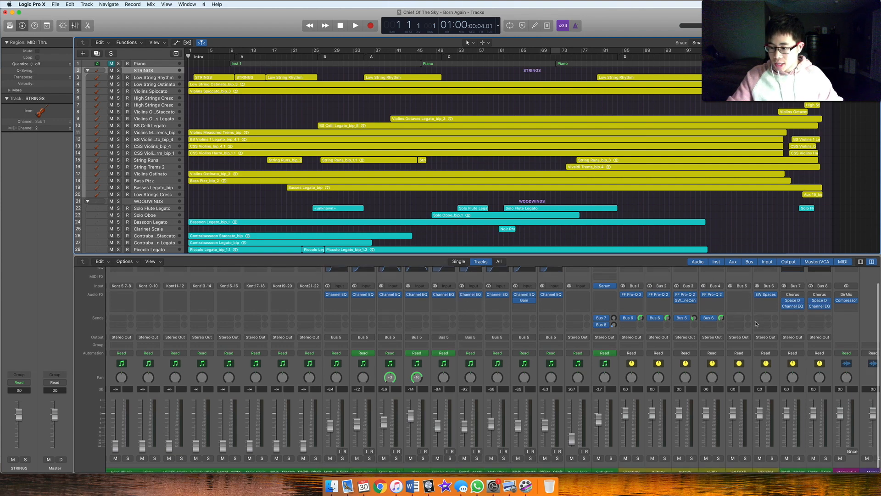
pyautogui.hscroll(10, 756, 324)
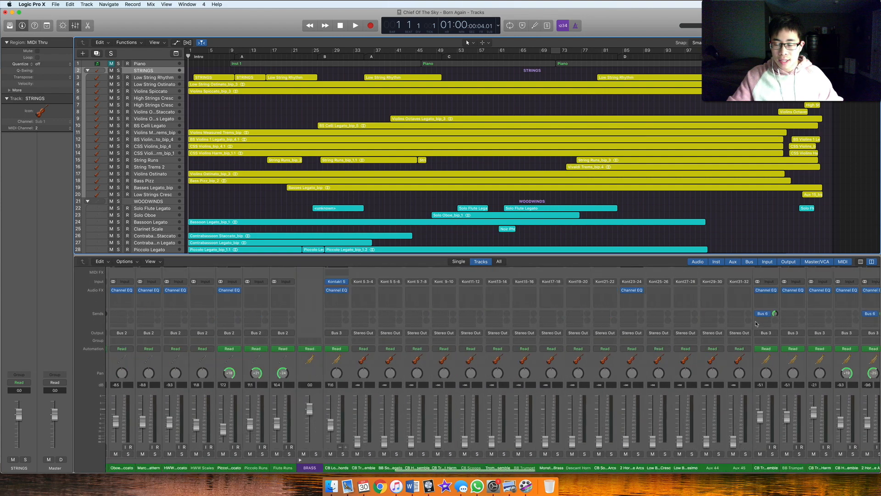
pyautogui.scroll(3, 756, 323)
pyautogui.scroll(-2, 757, 323)
pyautogui.hscroll(10, 757, 323)
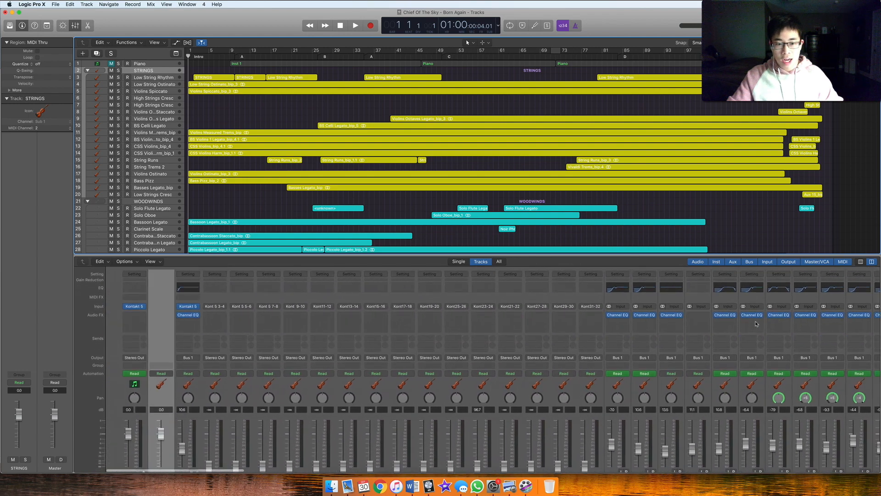
pyautogui.hscroll(8, 495, 284)
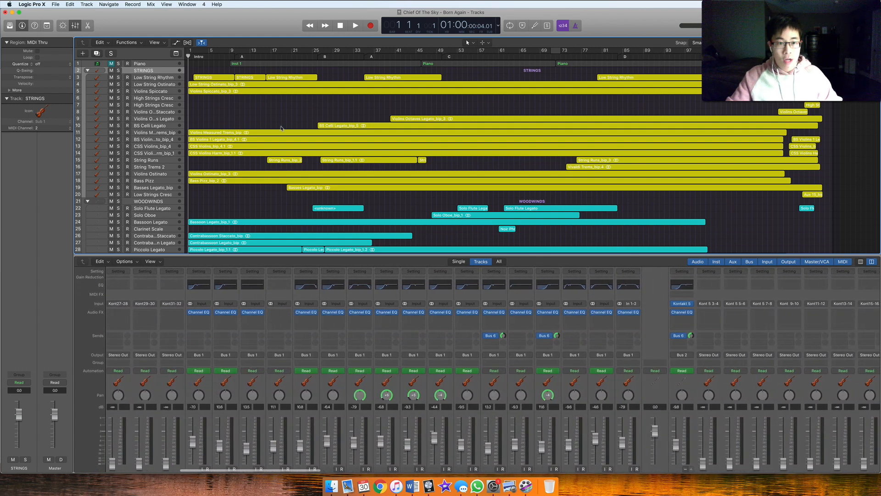
# Examine the arrangement's strings, woodwinds, brass, percussion and extras track groups and their regions
pyautogui.scroll(-1, 271, 106)
pyautogui.scroll(-15, 270, 106)
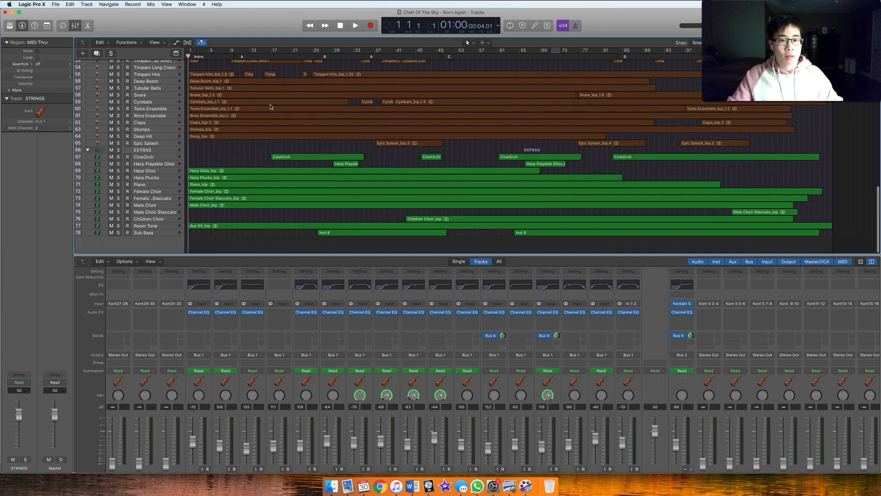
pyautogui.scroll(5, 271, 106)
pyautogui.scroll(4, 271, 107)
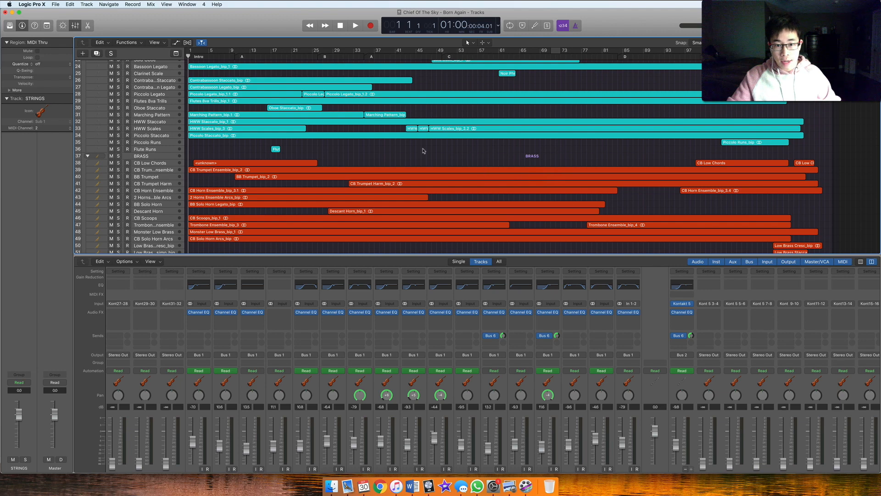
pyautogui.scroll(8, 362, 156)
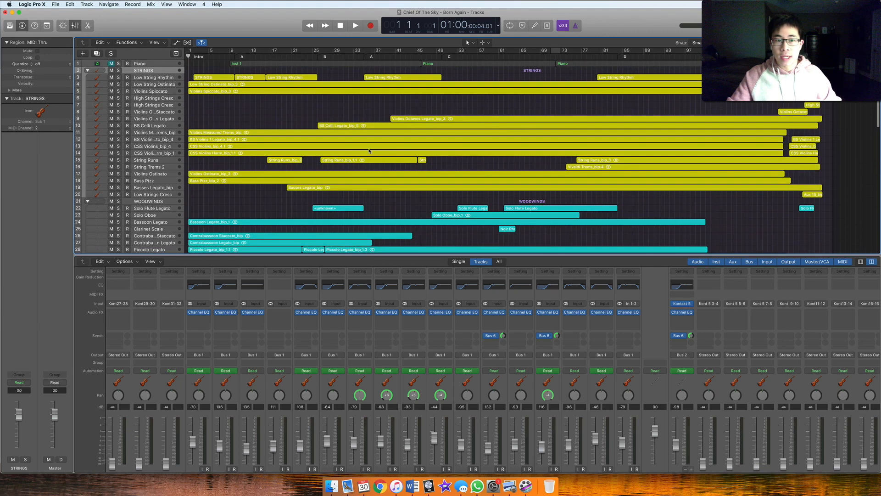
pyautogui.scroll(-10, 369, 151)
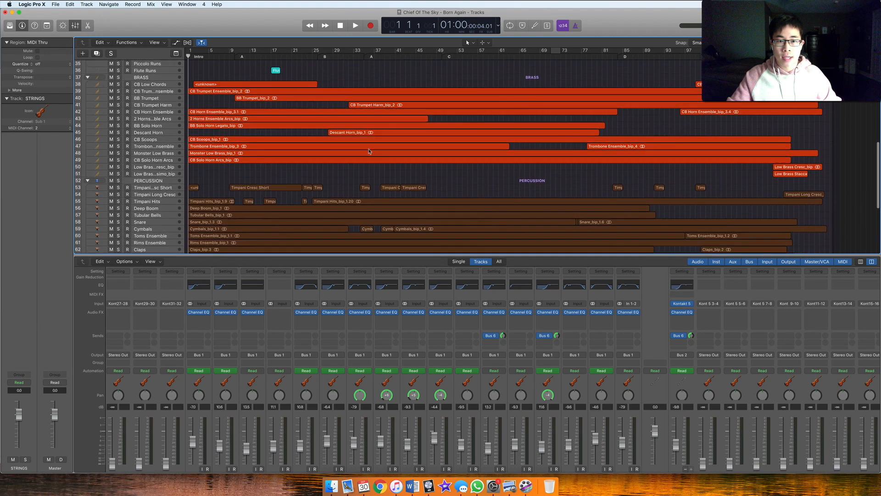
pyautogui.scroll(-6, 368, 150)
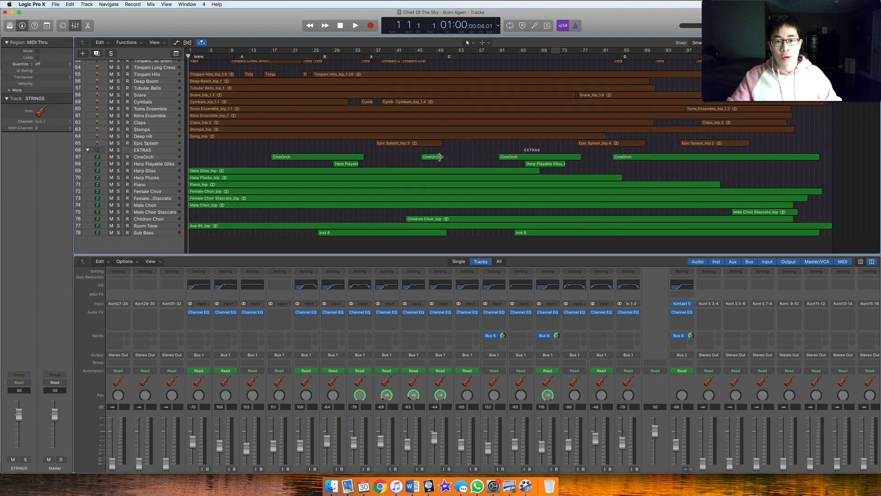
pyautogui.scroll(12, 464, 150)
pyautogui.scroll(4, 464, 150)
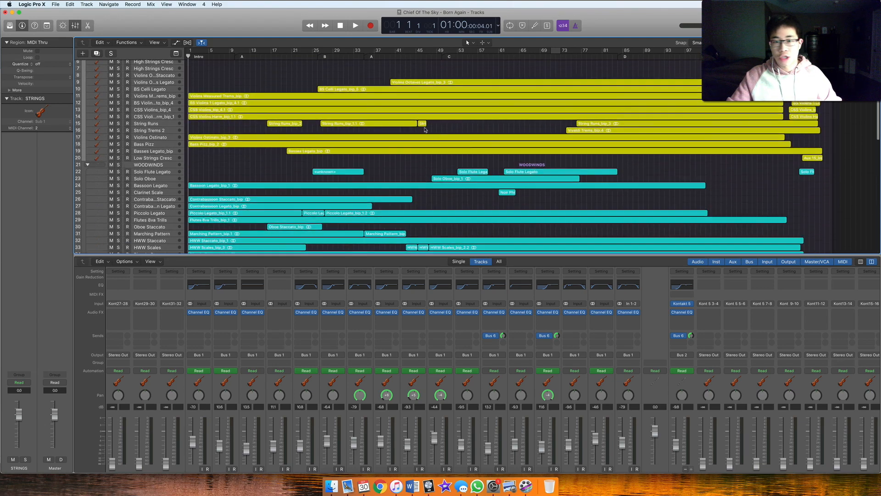
pyautogui.scroll(-4, 422, 193)
pyautogui.scroll(-7, 419, 206)
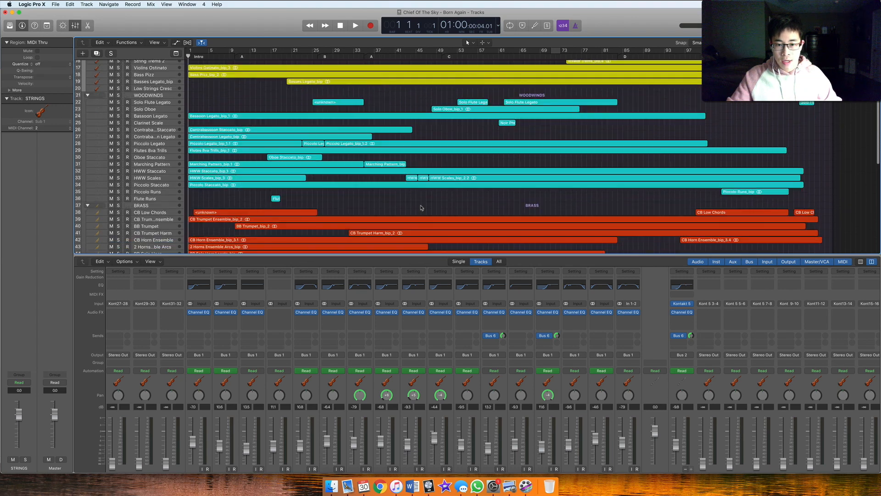
pyautogui.scroll(-5, 416, 199)
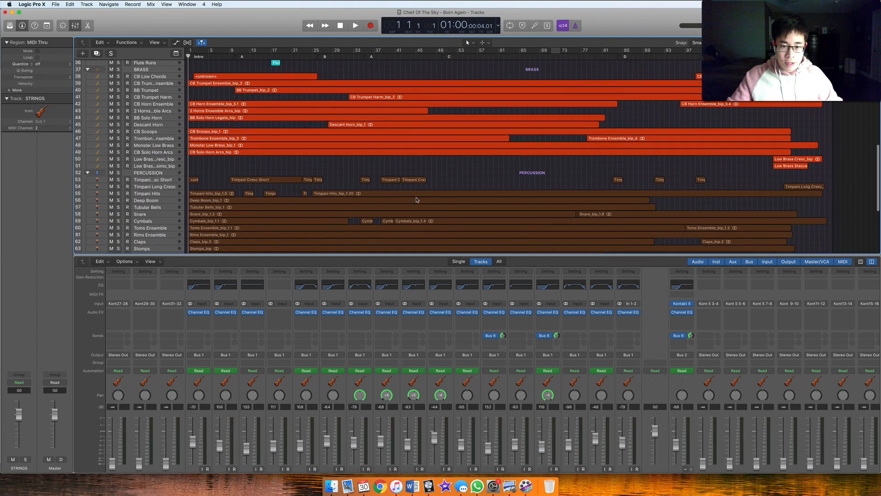
pyautogui.scroll(-3, 420, 190)
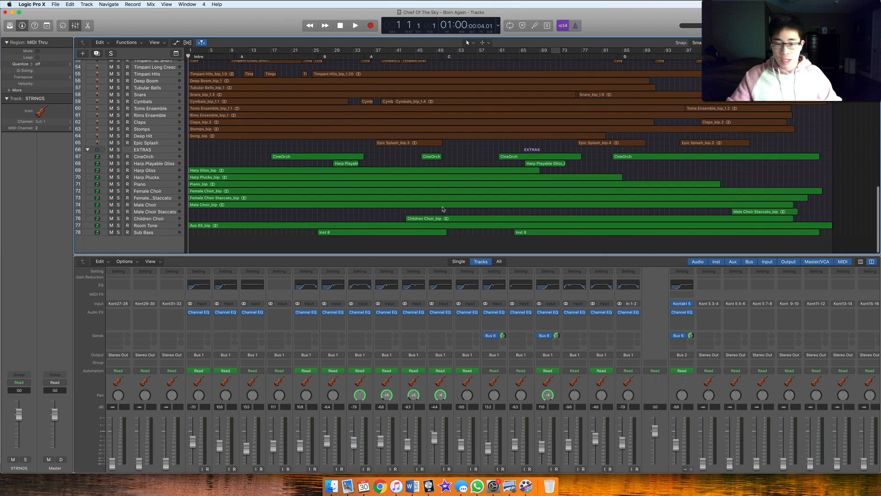
# Examine the string channels in the mixer, including their EQ curves, sends, pan settings and levels
pyautogui.scroll(-2, 386, 290)
pyautogui.hscroll(10, 387, 290)
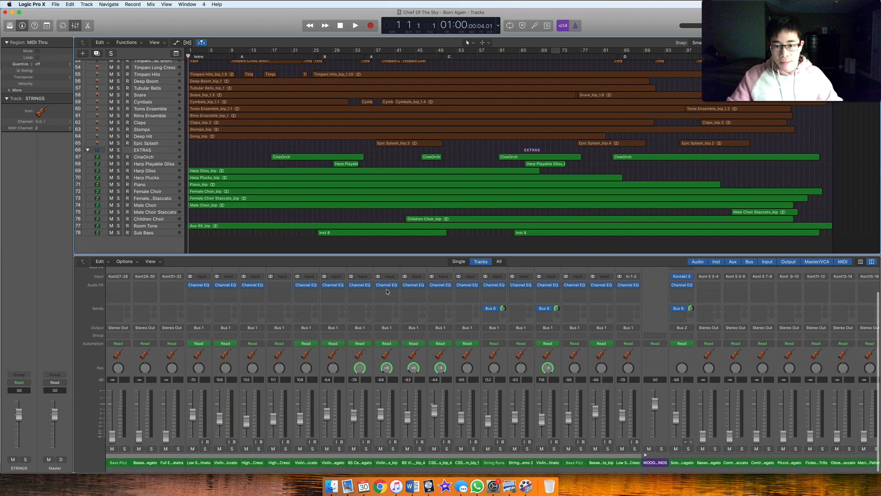
pyautogui.scroll(2, 386, 291)
pyautogui.hscroll(8, 386, 291)
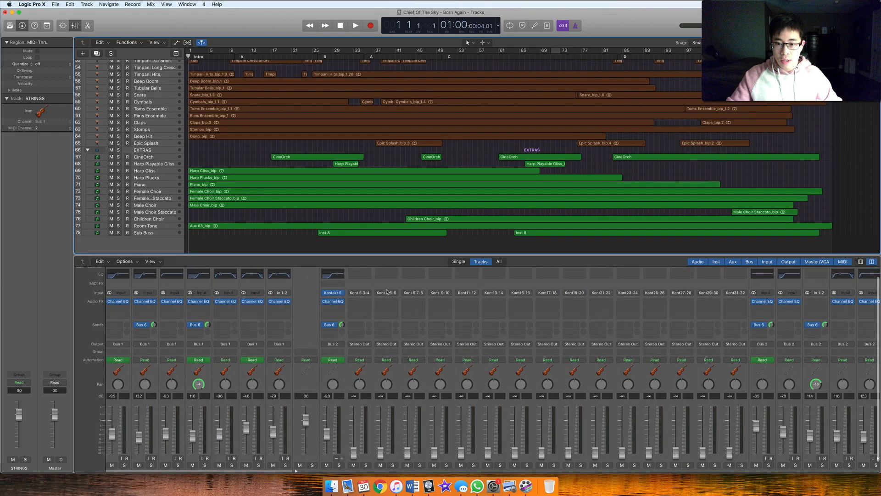
pyautogui.hscroll(3, 387, 291)
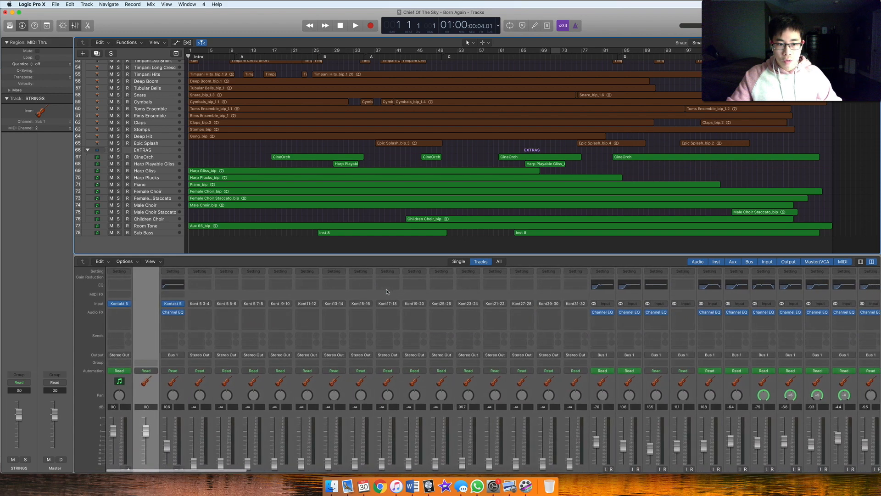
pyautogui.scroll(-1, 328, 311)
pyautogui.scroll(-2, 329, 311)
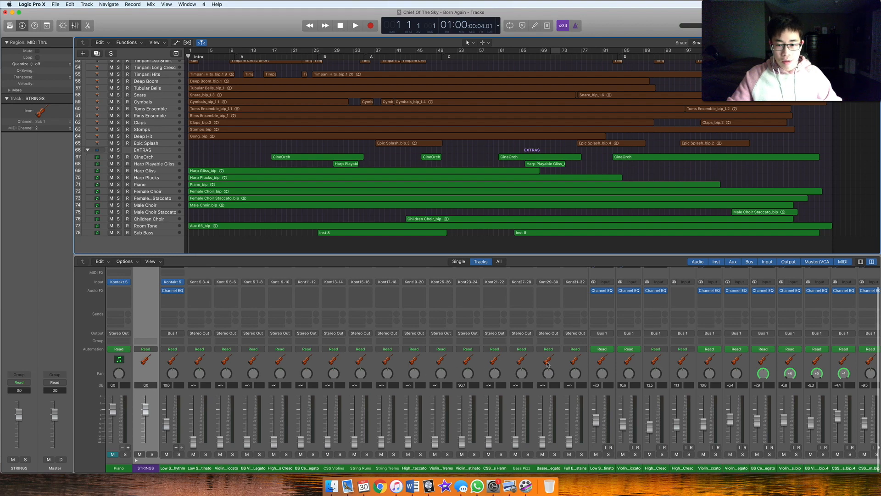
pyautogui.hscroll(10, 578, 404)
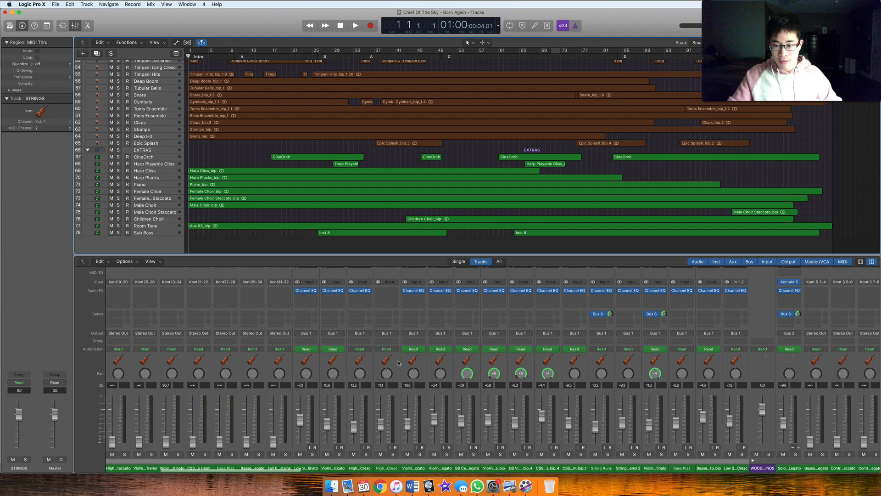
pyautogui.hscroll(5, 511, 385)
pyautogui.scroll(1, 495, 368)
pyautogui.scroll(2, 483, 344)
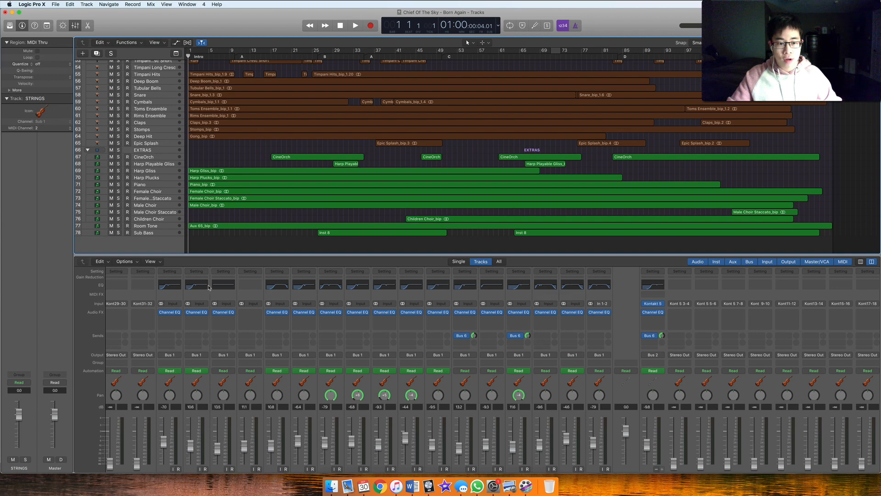
# Open the Channel EQ of the Violins Octaves Legato channel and move its window clear of the string channel strips
pyautogui.click(302, 286)
pyautogui.moveTo(204, 26); pyautogui.dragTo(428, 115)
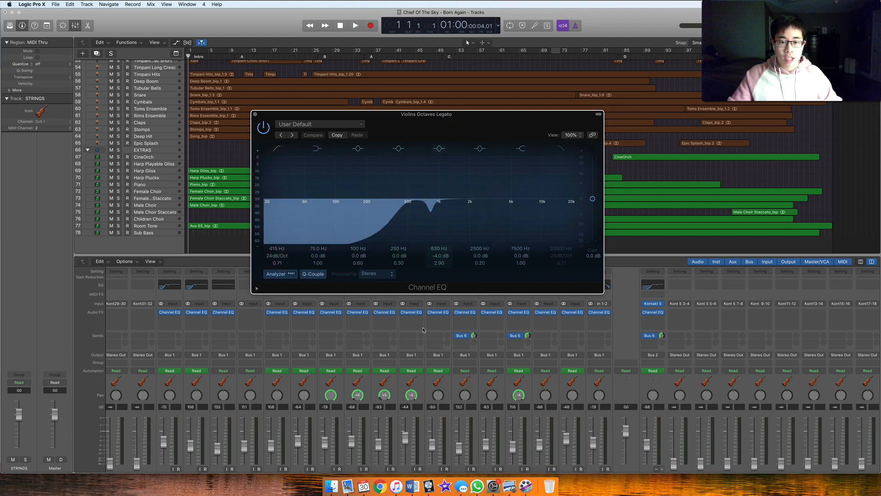
pyautogui.scroll(-3, 423, 329)
pyautogui.moveTo(416, 126); pyautogui.dragTo(553, 118)
pyautogui.scroll(2, 505, 330)
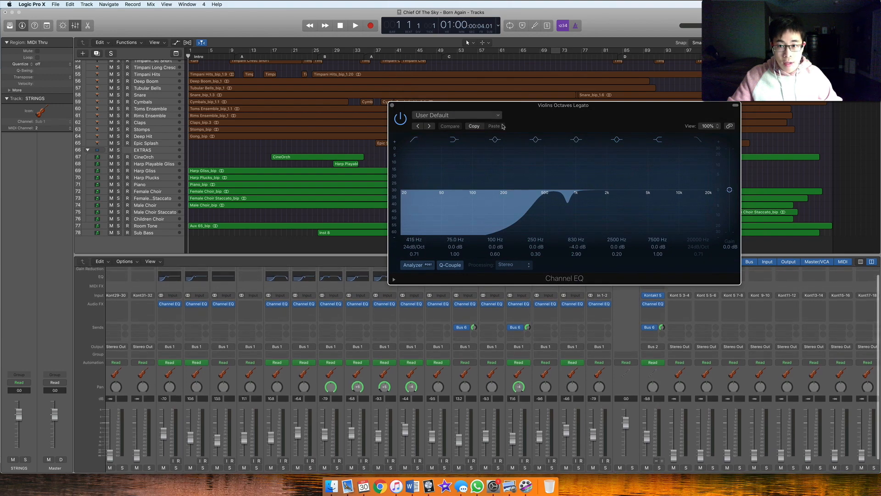
# Solo the Violins Octaves Legato channel and play its part from about bar 45 to feed the EQ analyzer
pyautogui.scroll(-2, 367, 432)
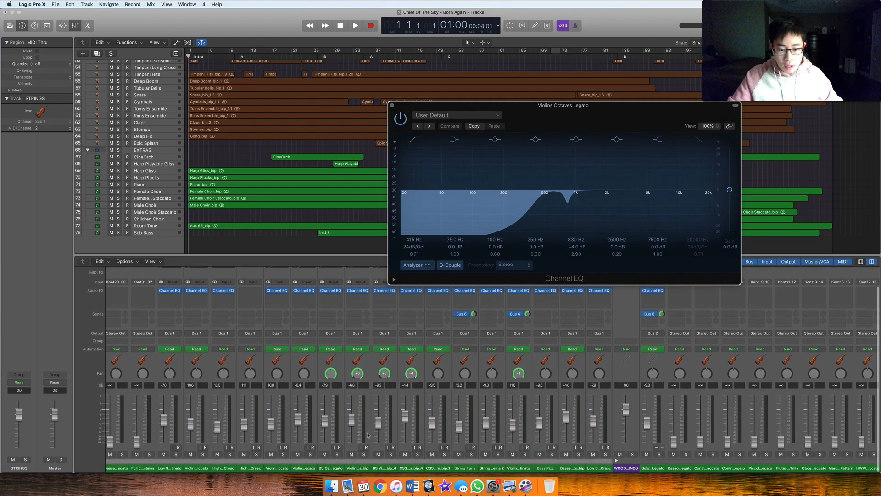
pyautogui.click(310, 455)
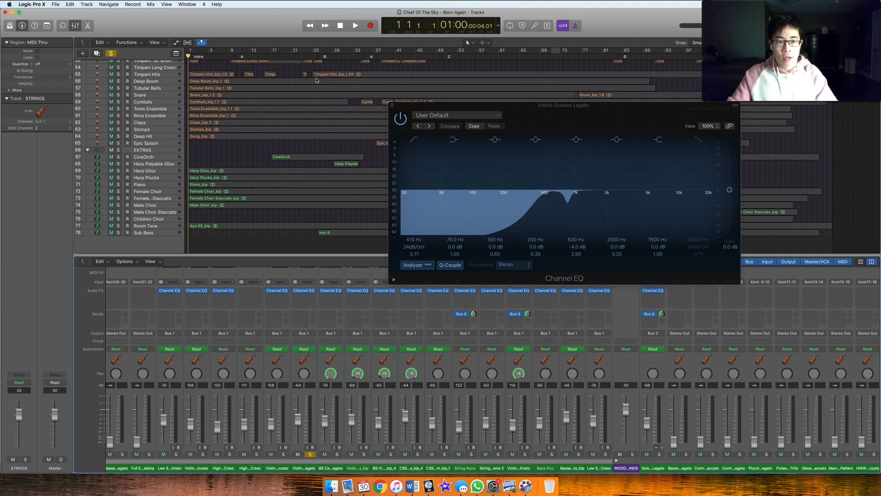
pyautogui.click(271, 58)
pyautogui.press('space')
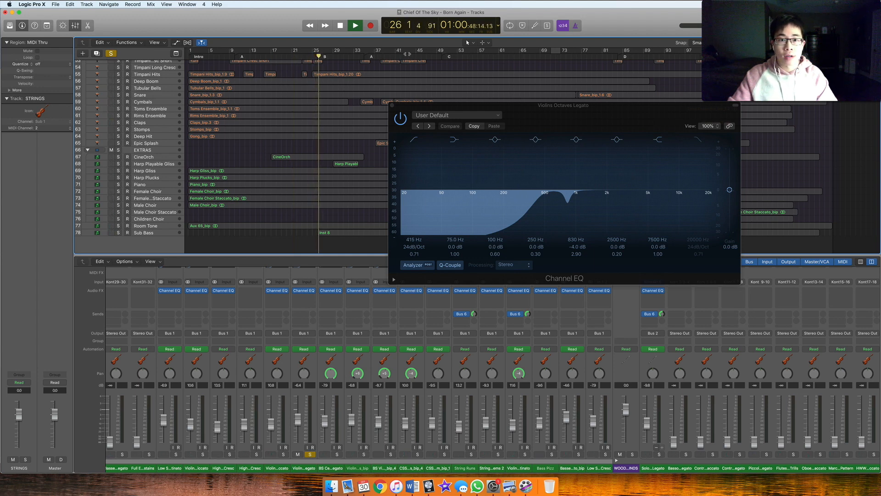
pyautogui.click(418, 51)
pyautogui.press('space')
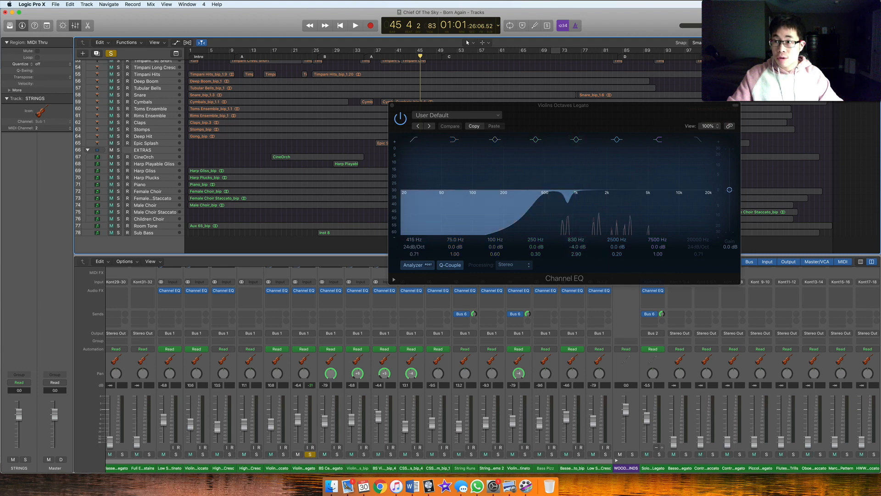
# Boost the Channel EQ's 830 Hz band to +19 dB and play the violin part to listen for the resonance
pyautogui.moveTo(568, 206); pyautogui.dragTo(565, 156)
pyautogui.press('super+space')
pyautogui.press('Escape')
pyautogui.press('space')
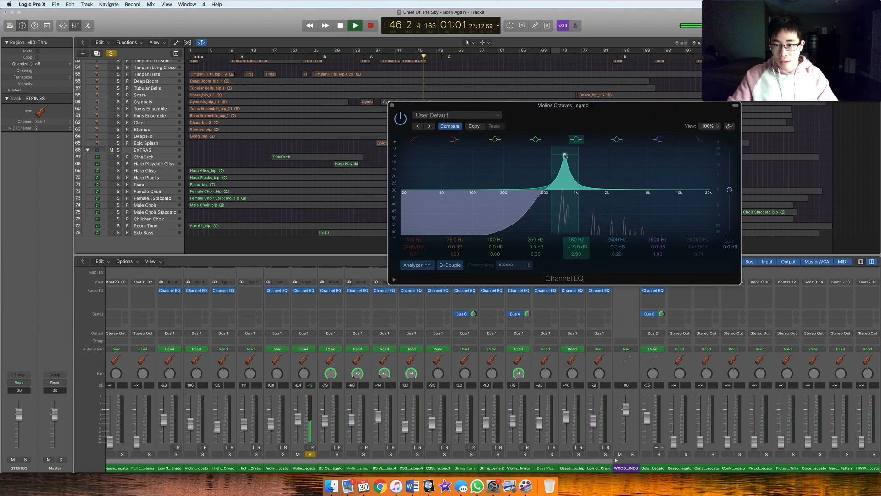
pyautogui.press('space')
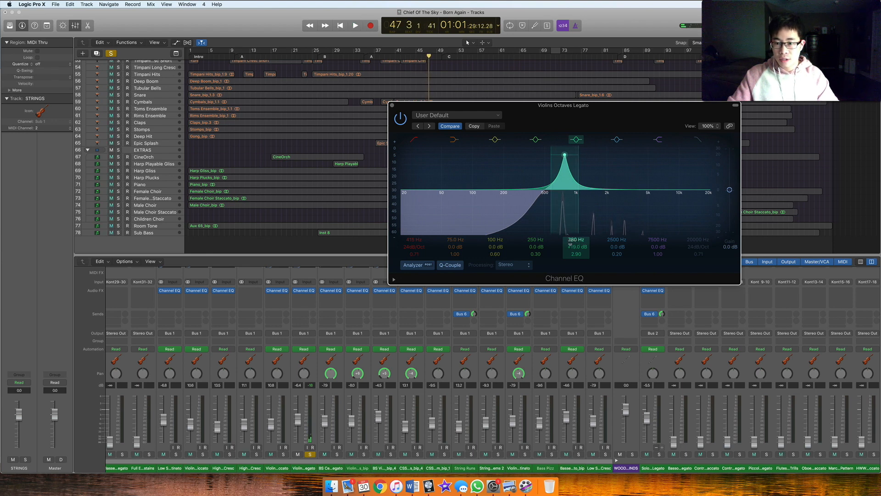
# Audition the boosted band at 750 Hz, and set it to a 3.0 dB cut at 730 Hz
pyautogui.moveTo(565, 156); pyautogui.dragTo(564, 157)
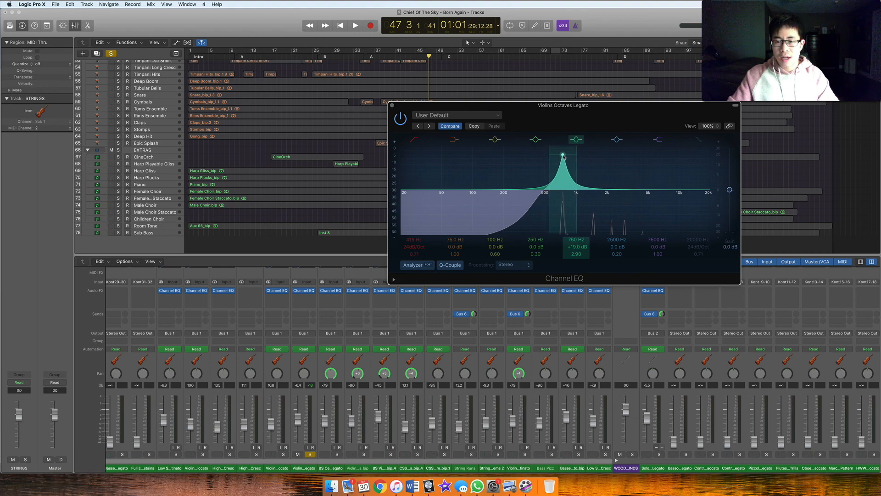
pyautogui.press('space')
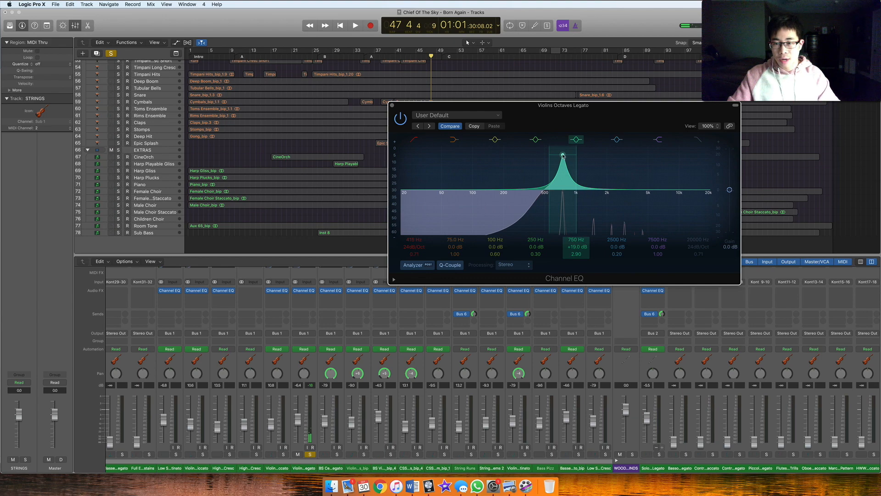
pyautogui.moveTo(563, 155); pyautogui.dragTo(561, 198)
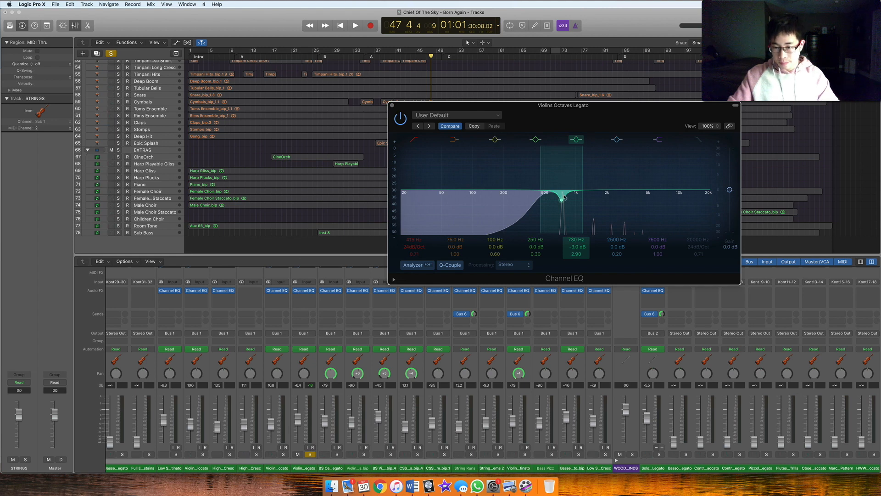
# Play the soloed violin part from about bar 46 with the 730 Hz cut in place, and close the Channel EQ
pyautogui.press('space')
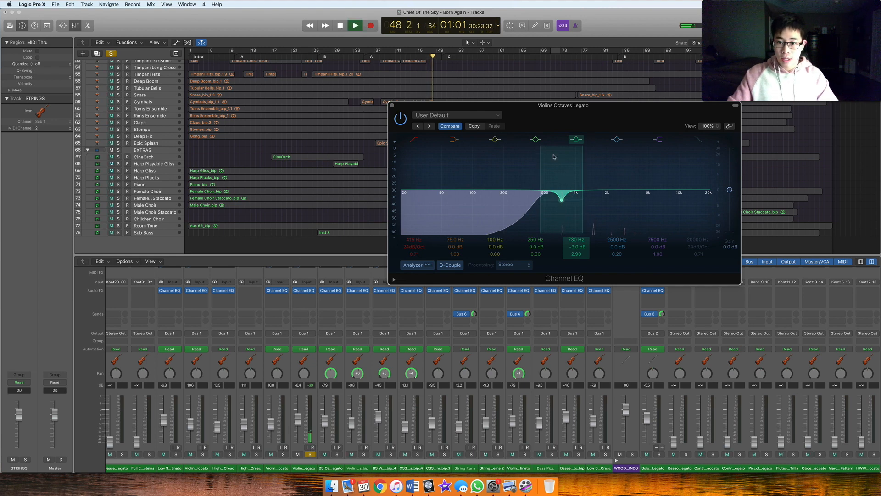
pyautogui.press('space')
pyautogui.press('space')
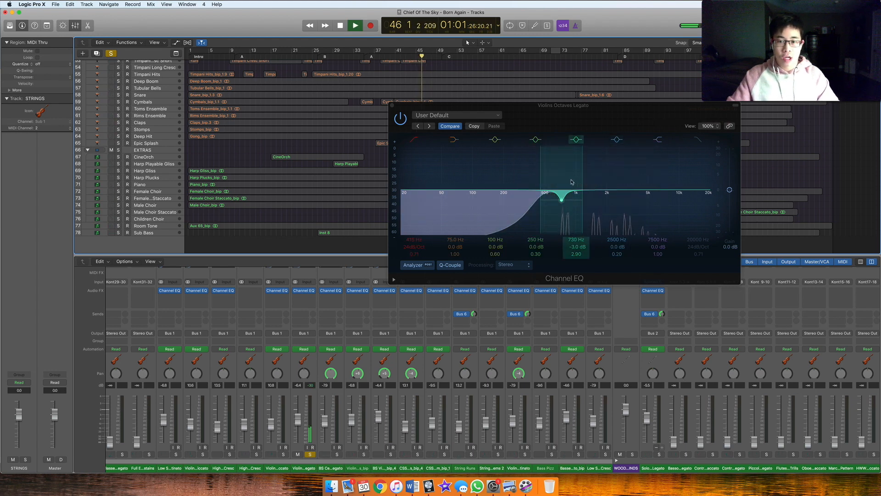
pyautogui.press('space')
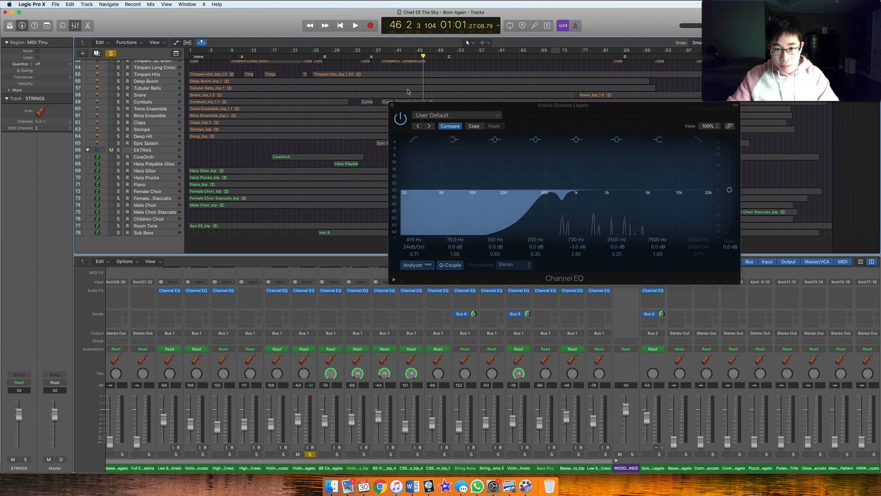
pyautogui.click(392, 105)
# Inspect the Channel EQ curve of the Basses Legato channel and close its window
pyautogui.scroll(3, 505, 303)
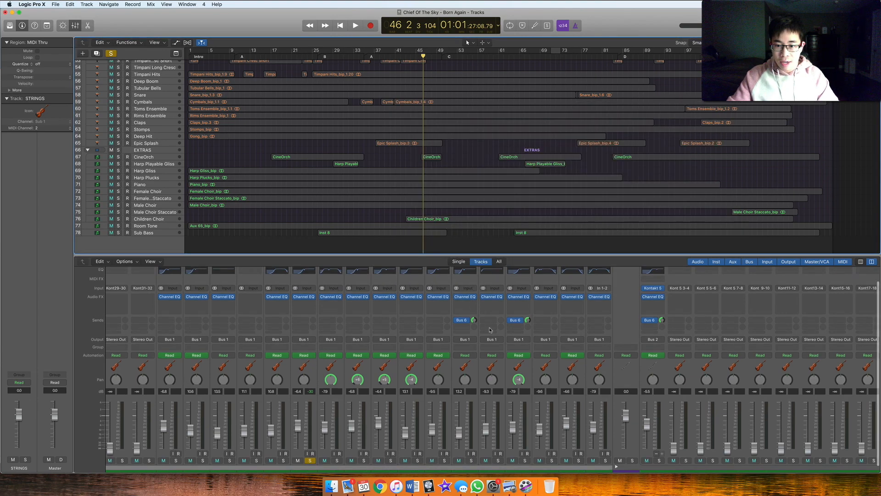
pyautogui.doubleClick(567, 282)
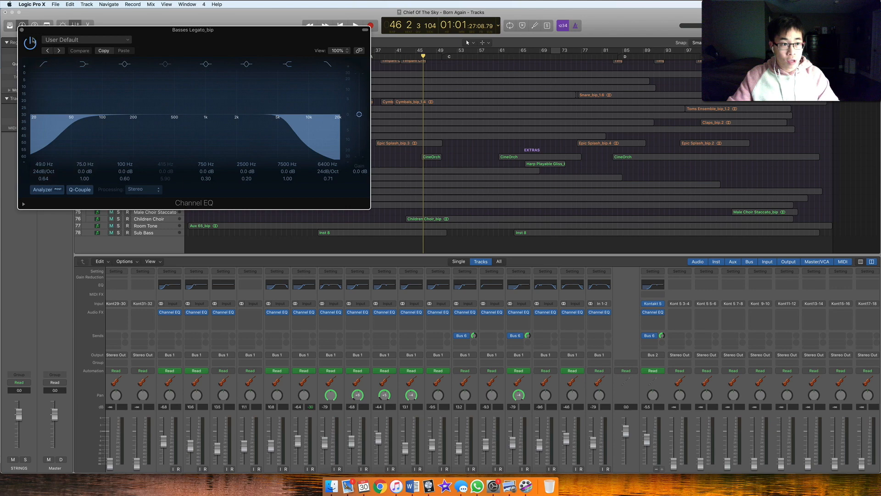
pyautogui.click(22, 30)
# Examine the mixer's channel strips across the orchestral sections, including their EQs, sends, group buses, reverbs and the Stereo Out channel
pyautogui.hscroll(20, 409, 302)
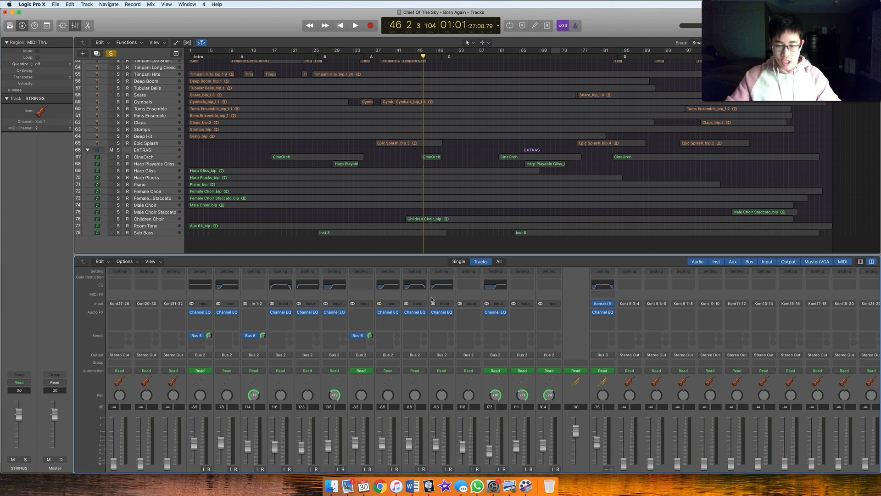
pyautogui.hscroll(-5, 432, 298)
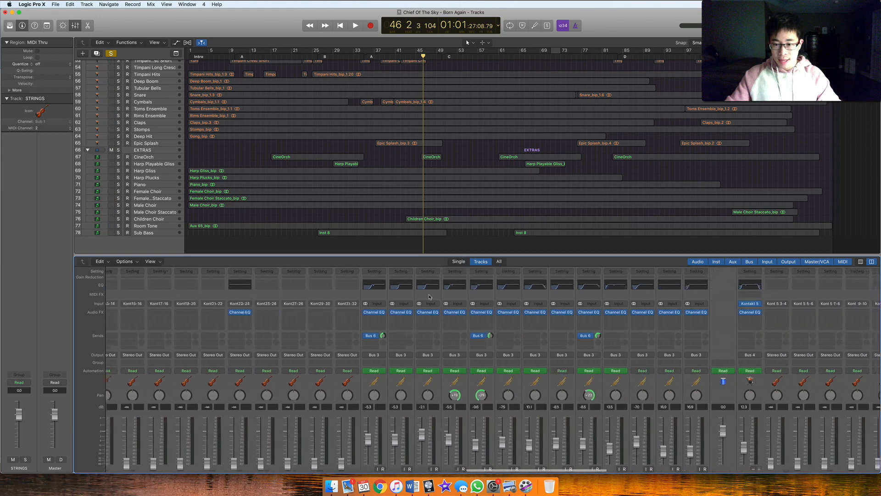
pyautogui.hscroll(10, 429, 297)
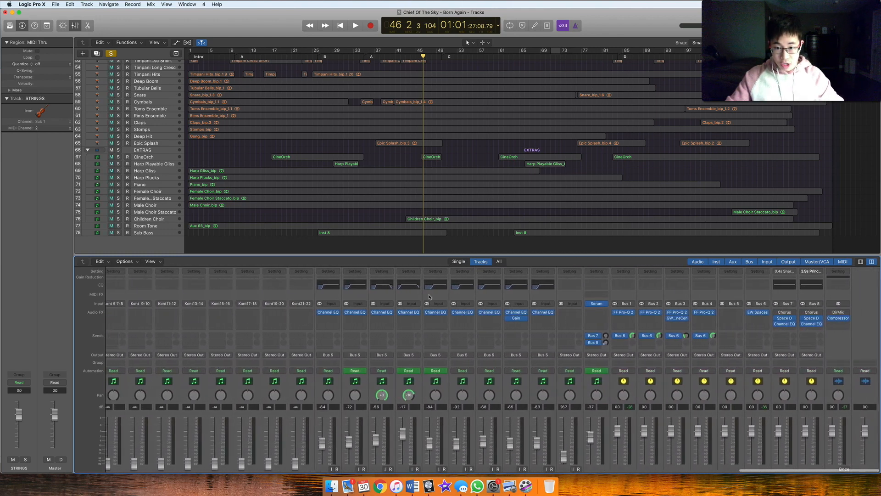
pyautogui.hscroll(-6, 429, 297)
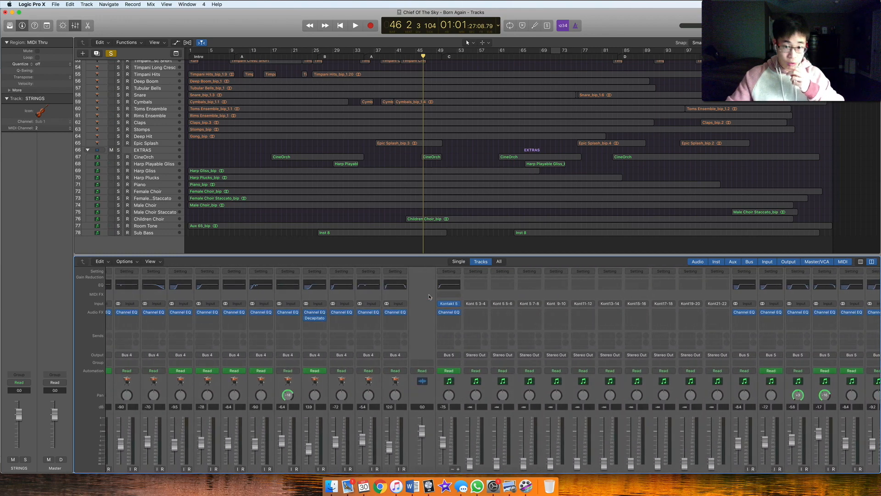
pyautogui.hscroll(10, 430, 296)
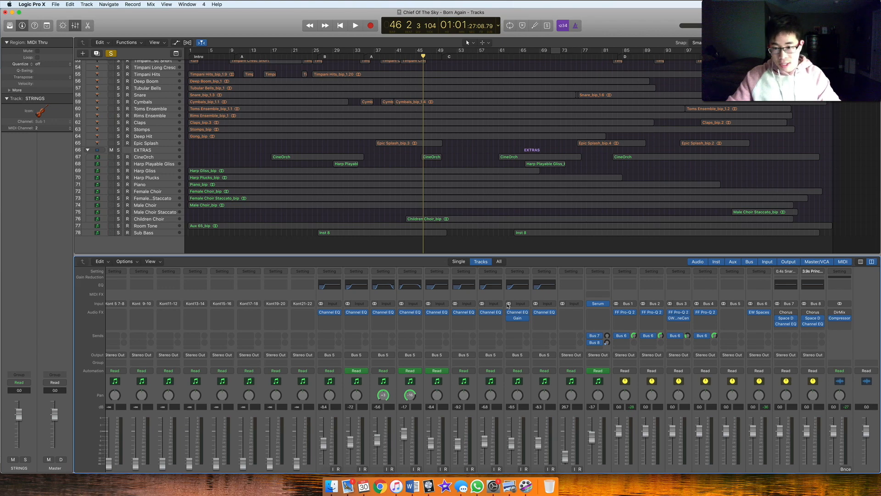
pyautogui.scroll(-2, 528, 377)
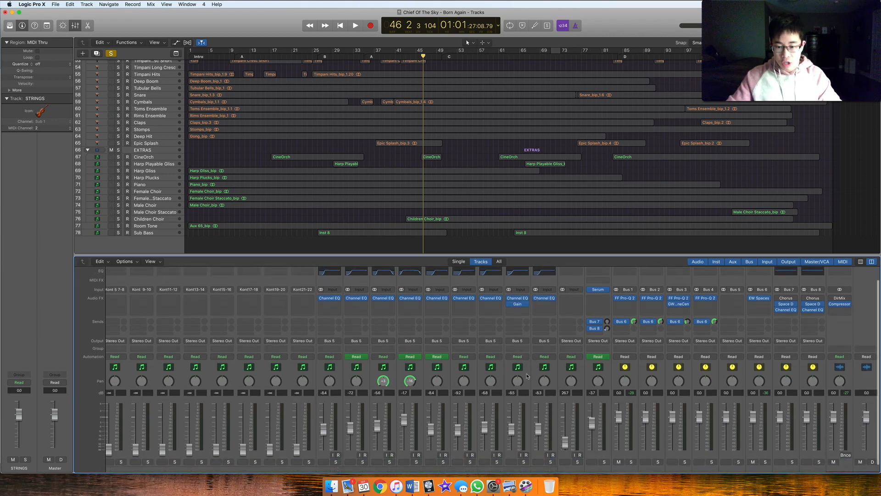
pyautogui.scroll(2, 532, 381)
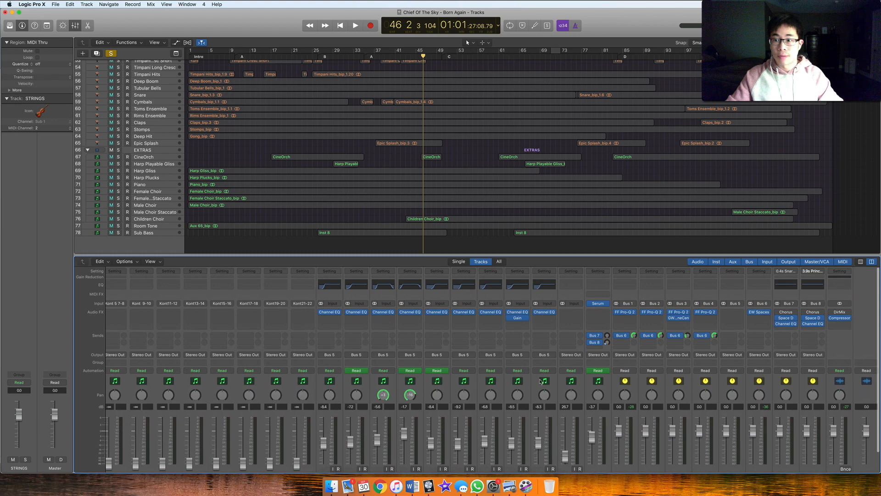
pyautogui.scroll(-3, 840, 312)
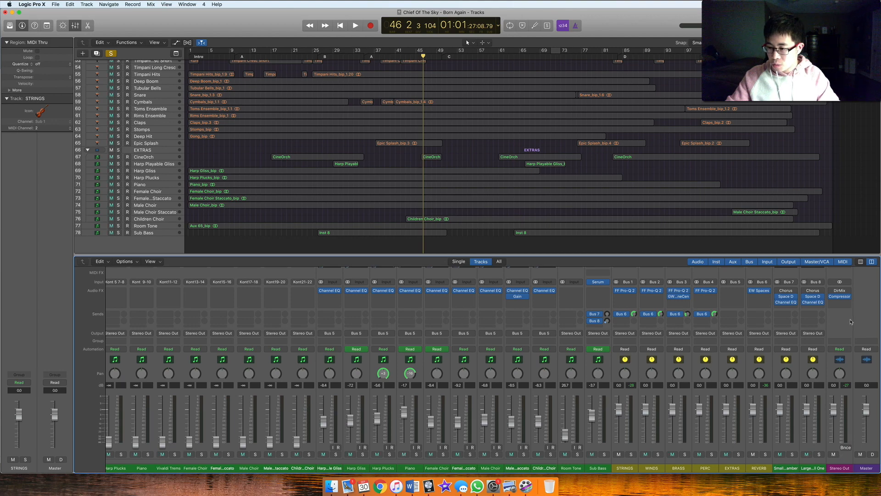
pyautogui.scroll(4, 850, 319)
pyautogui.scroll(-4, 850, 335)
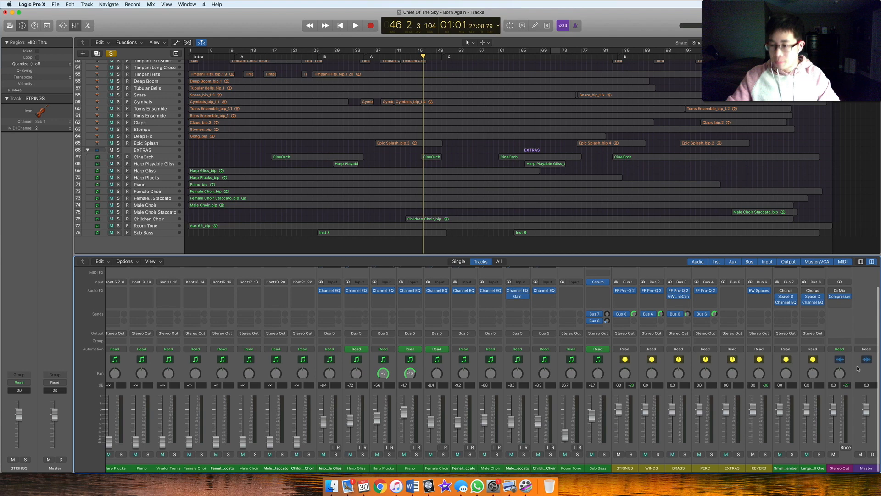
pyautogui.scroll(3, 469, 295)
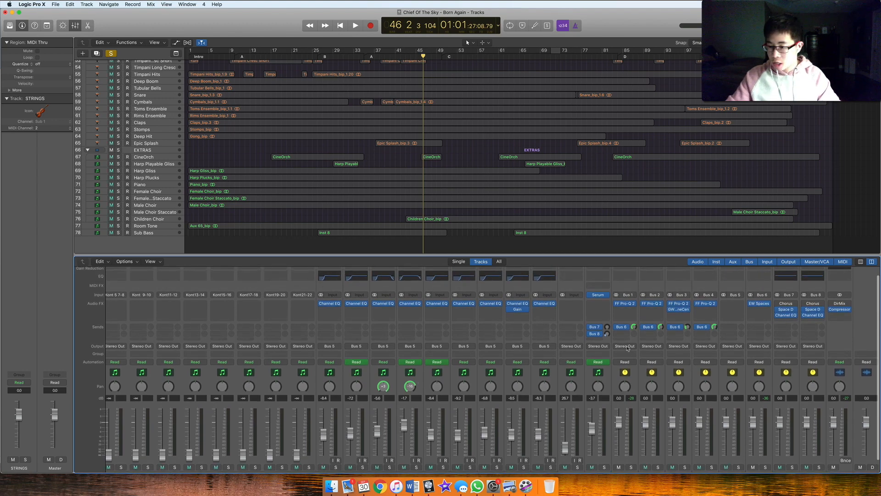
pyautogui.scroll(-3, 846, 356)
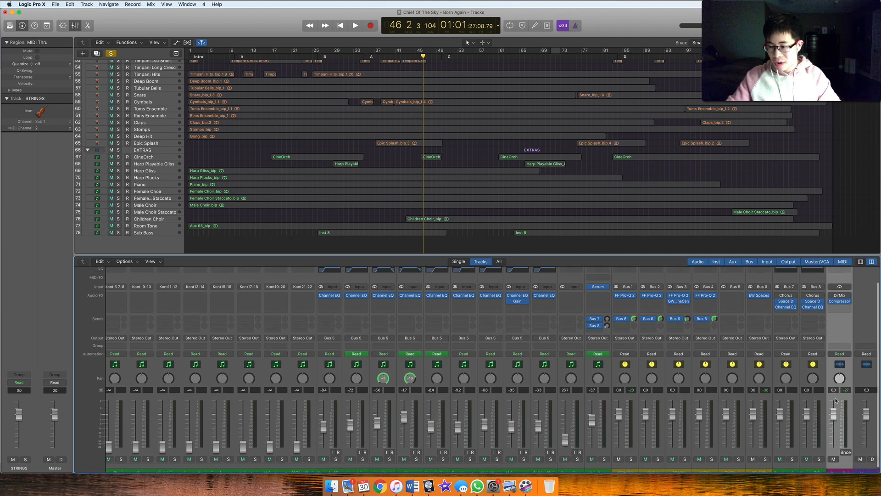
pyautogui.scroll(5, 842, 367)
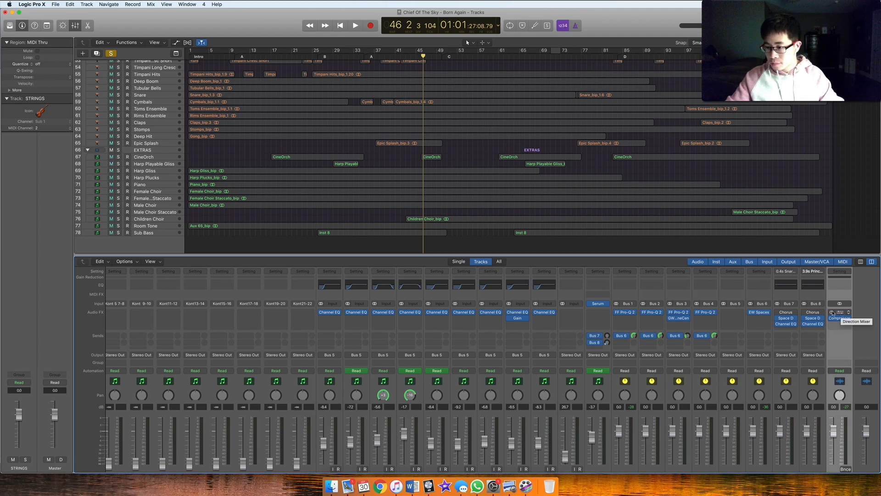
# Enable and open the Direction Mixer on the Stereo Out channel, try its Spread control, and close its window
pyautogui.click(844, 312)
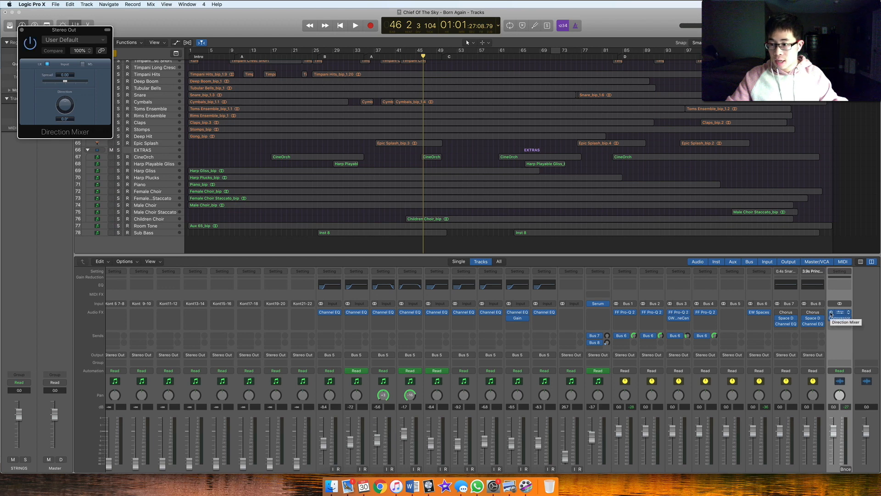
pyautogui.moveTo(63, 32); pyautogui.dragTo(430, 112)
pyautogui.moveTo(431, 161); pyautogui.dragTo(432, 229)
pyautogui.click(390, 109)
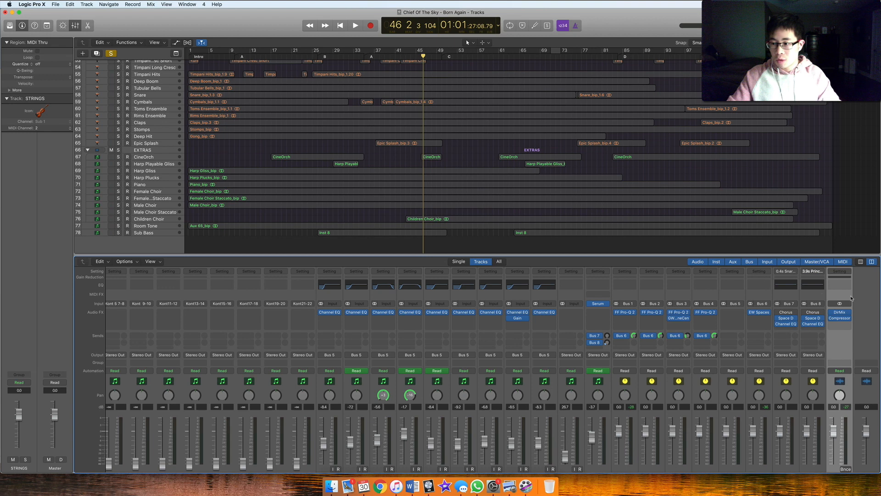
# Clear the active solo and play the full mix from about bar 46 with every region selected
pyautogui.press('space')
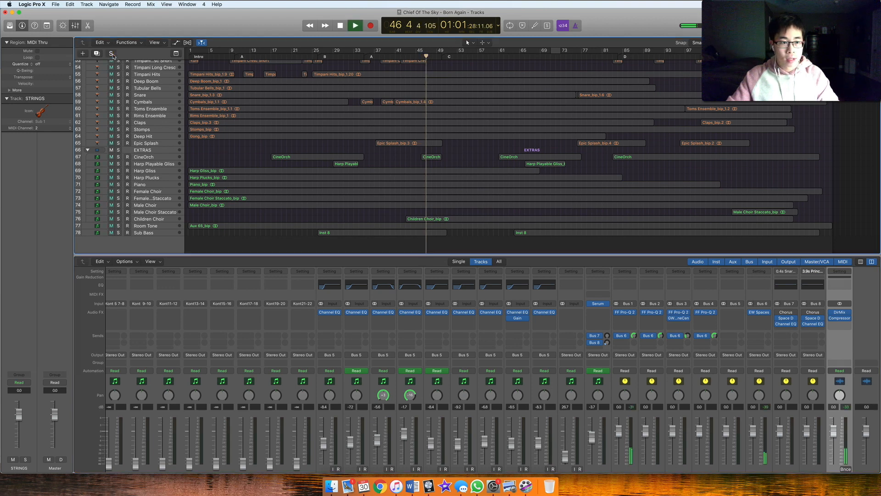
pyautogui.press('super+a')
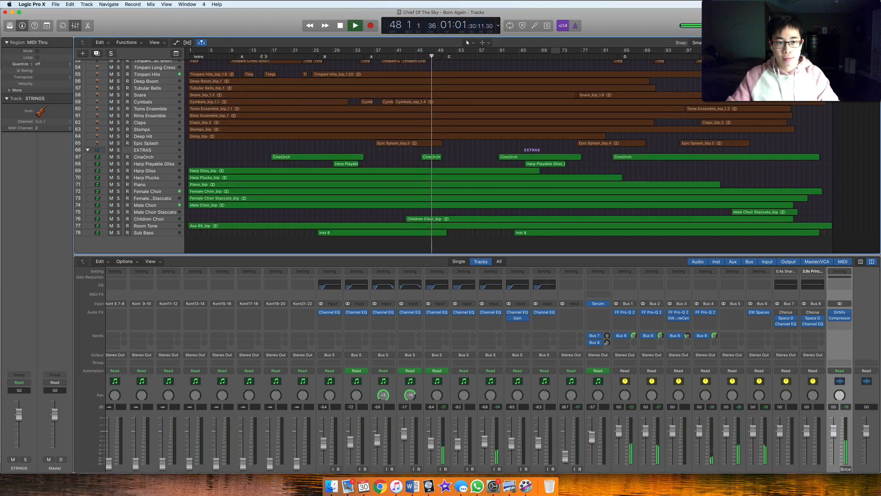
pyautogui.press('space')
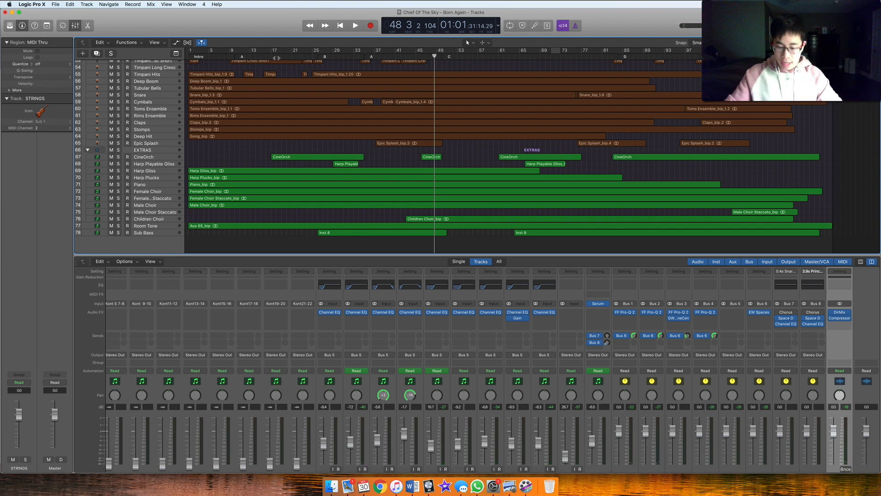
# Bypass the Direction Mixer on the Stereo Out channel, and open that channel's Compressor with its window clear of the ruler and track headers
pyautogui.moveTo(832, 314)
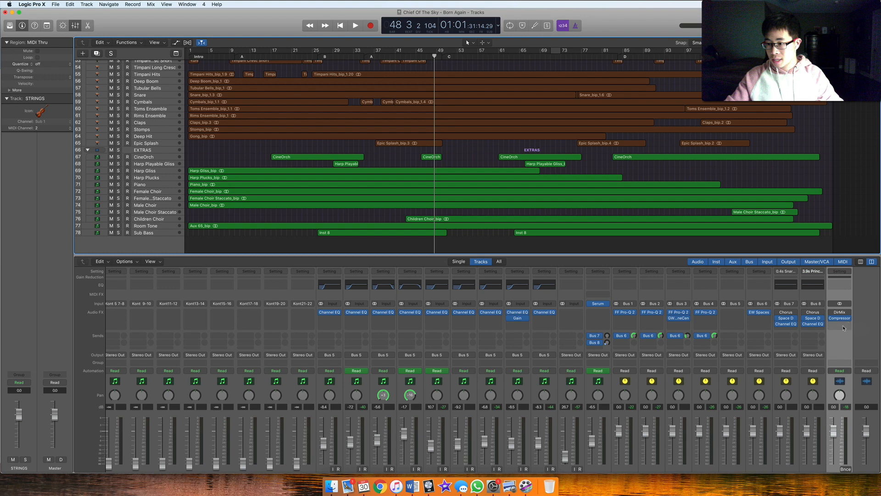
pyautogui.hscroll(-1, 842, 325)
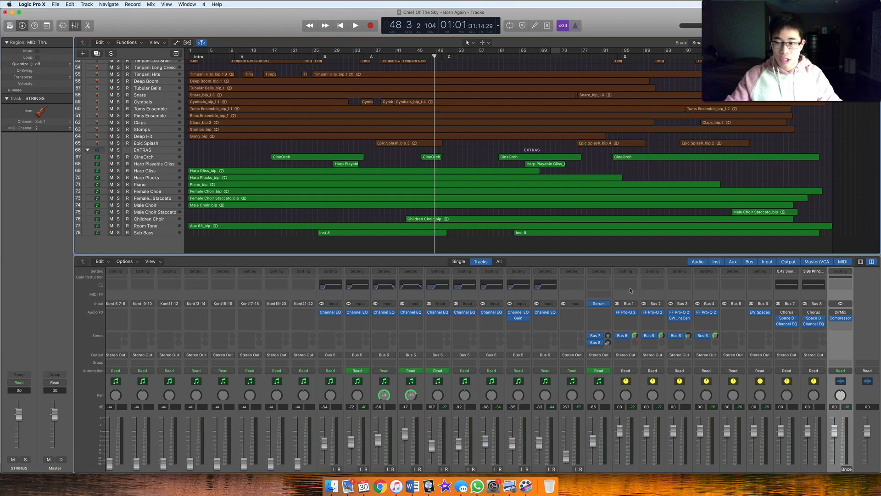
pyautogui.click(840, 318)
pyautogui.moveTo(189, 48); pyautogui.dragTo(298, 68)
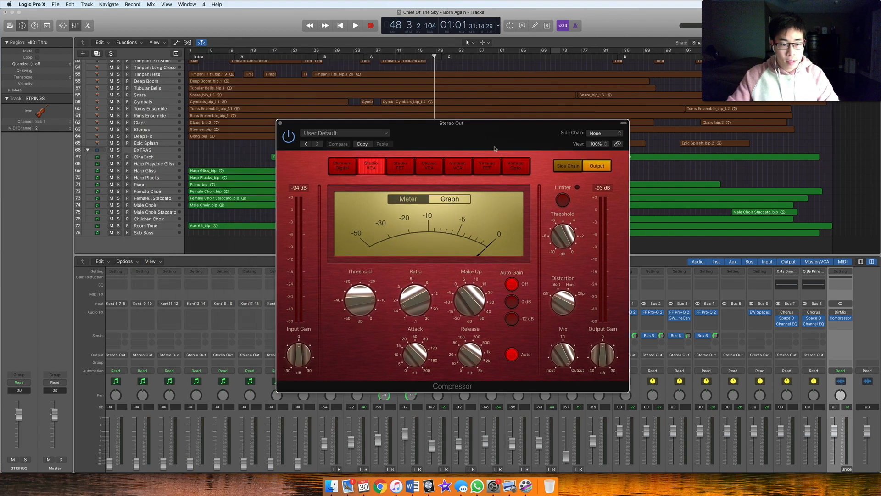
pyautogui.moveTo(349, 75); pyautogui.dragTo(499, 150)
# Play the full mix near the end of the song, around bar 115, and set the Stereo Out Compressor's threshold to -16 dB
pyautogui.press('space')
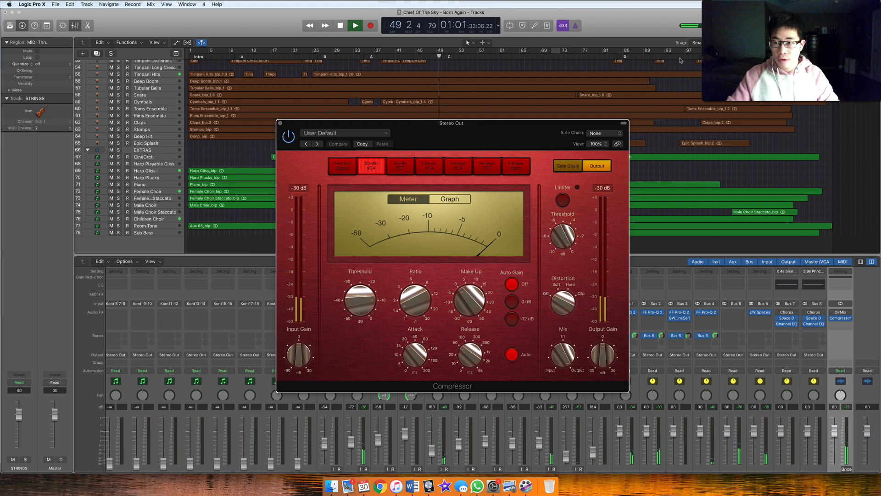
pyautogui.click(698, 59)
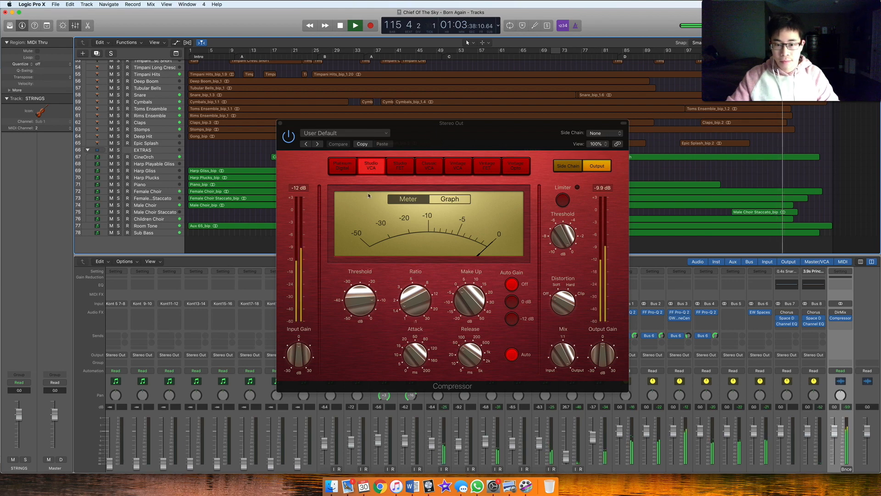
pyautogui.moveTo(359, 308)
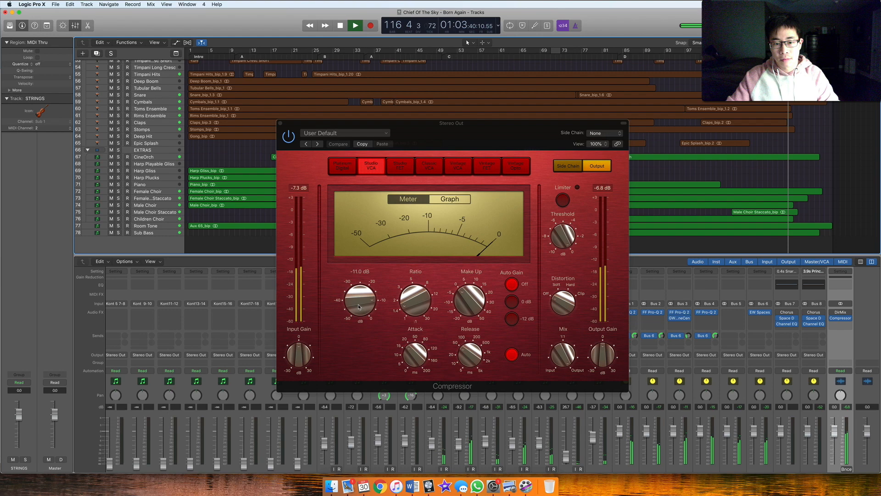
pyautogui.moveTo(359, 308)
pyautogui.mouseDown()
pyautogui.moveTo(361, 327)
pyautogui.moveTo(365, 300)
pyautogui.mouseUp()
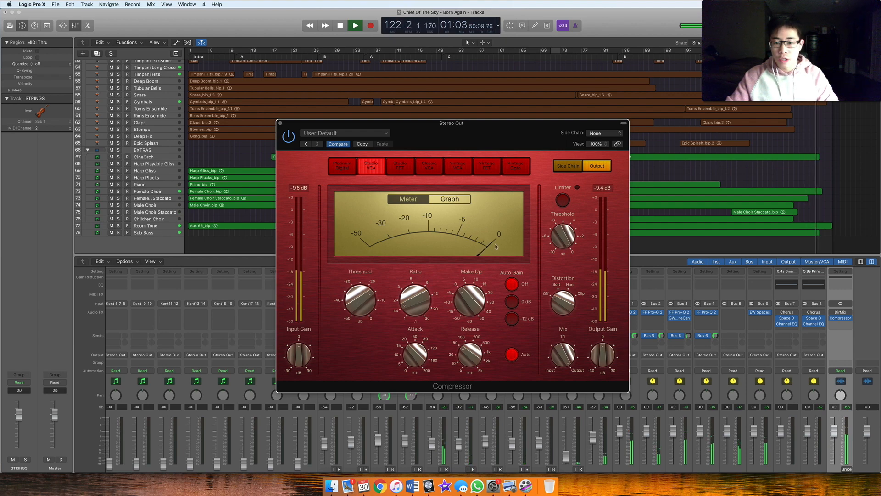
pyautogui.press('space')
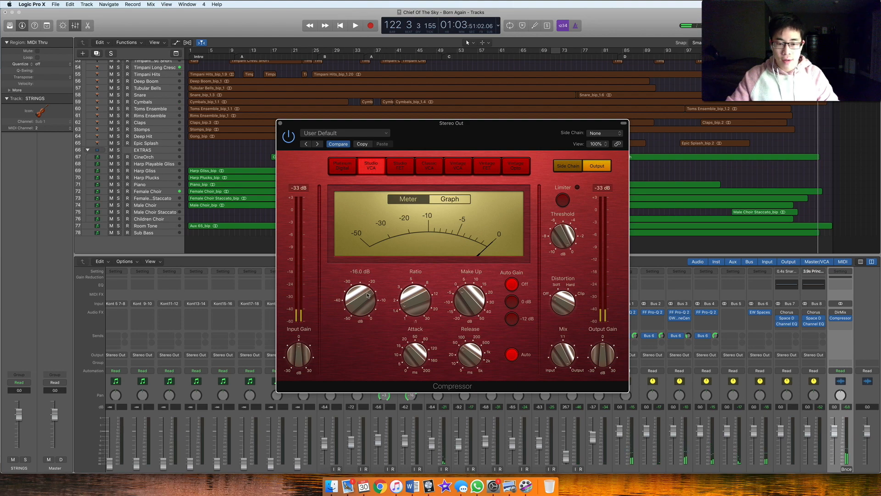
# Set the Compressor's threshold to -18.5 dB and check its make-up, ratio, attack and release settings
pyautogui.moveTo(368, 296); pyautogui.dragTo(365, 301)
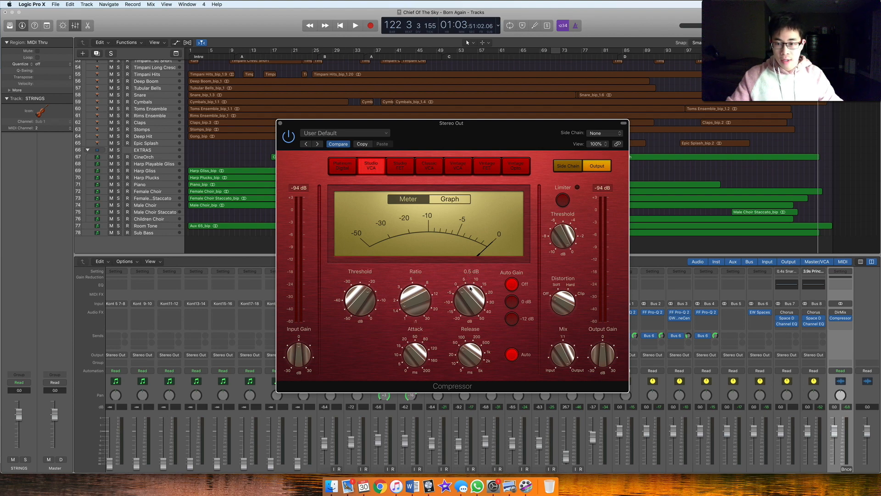
pyautogui.moveTo(337, 294)
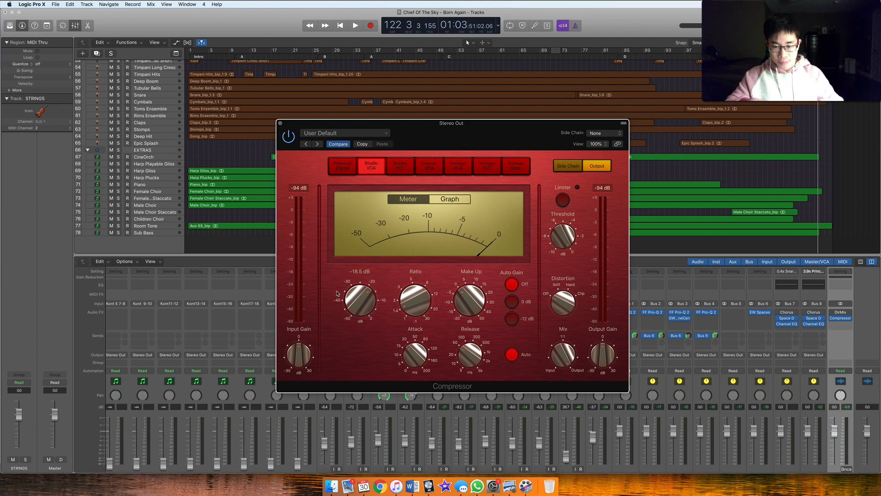
pyautogui.moveTo(432, 324)
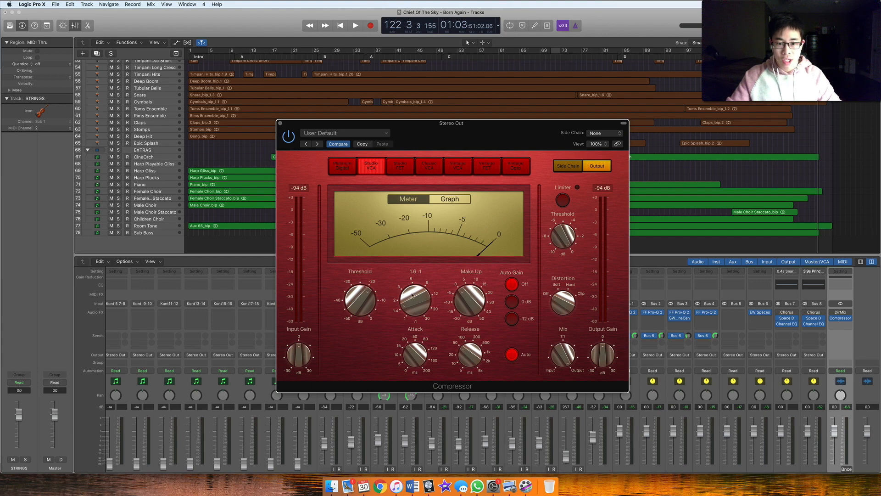
pyautogui.moveTo(408, 351)
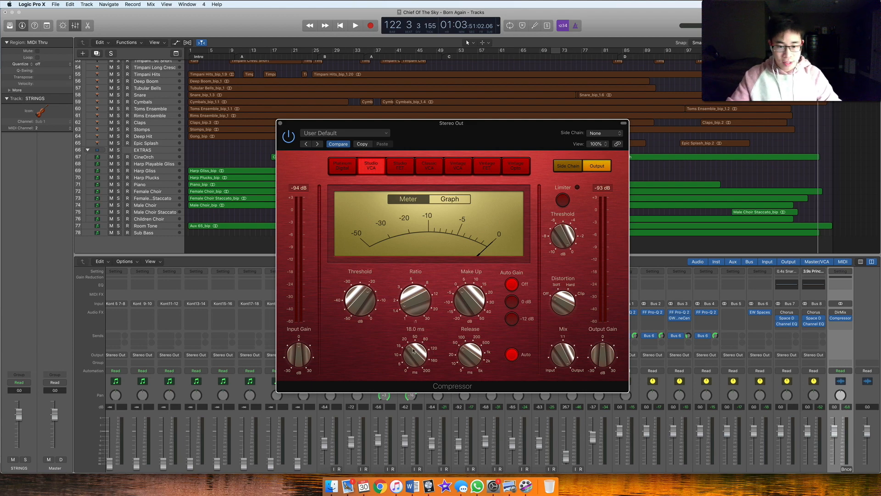
pyautogui.moveTo(410, 349)
pyautogui.mouseDown()
pyautogui.moveTo(411, 338)
pyautogui.moveTo(411, 349)
pyautogui.mouseUp()
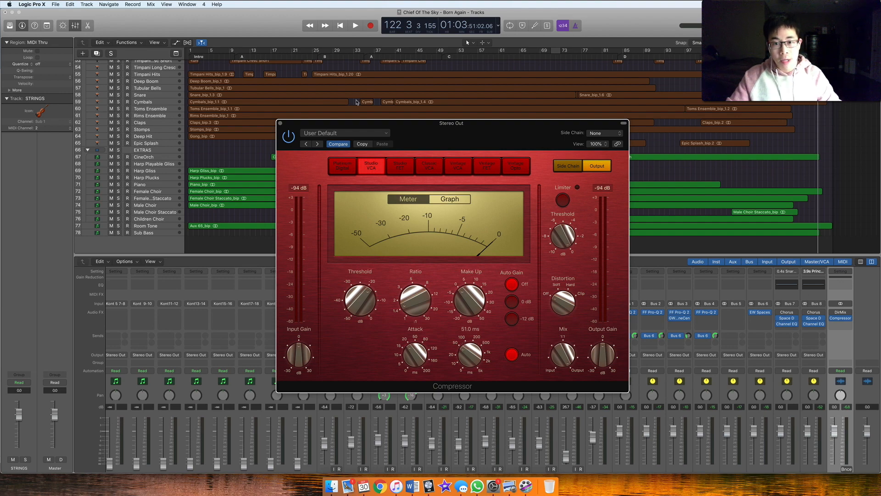
# Close the Stereo Out Compressor and examine the inserts, sends, outputs and faders of the extras and bus channels in the mixer
pyautogui.click(281, 123)
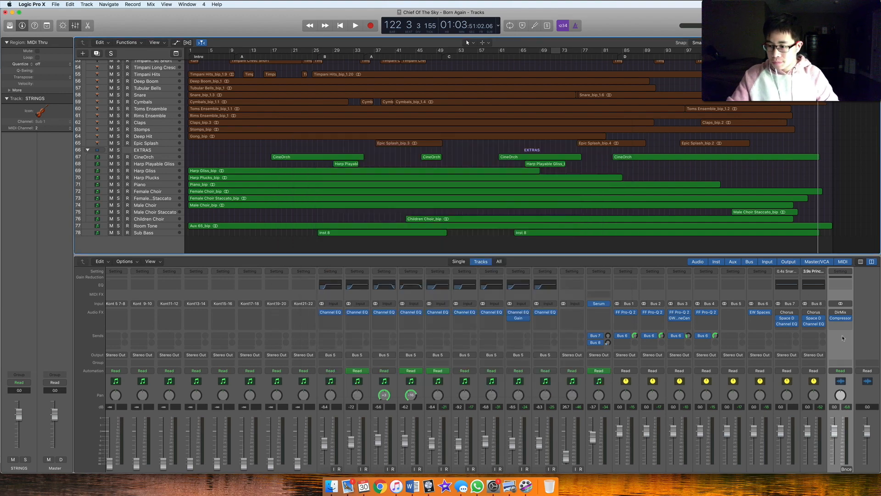
pyautogui.scroll(-2, 846, 343)
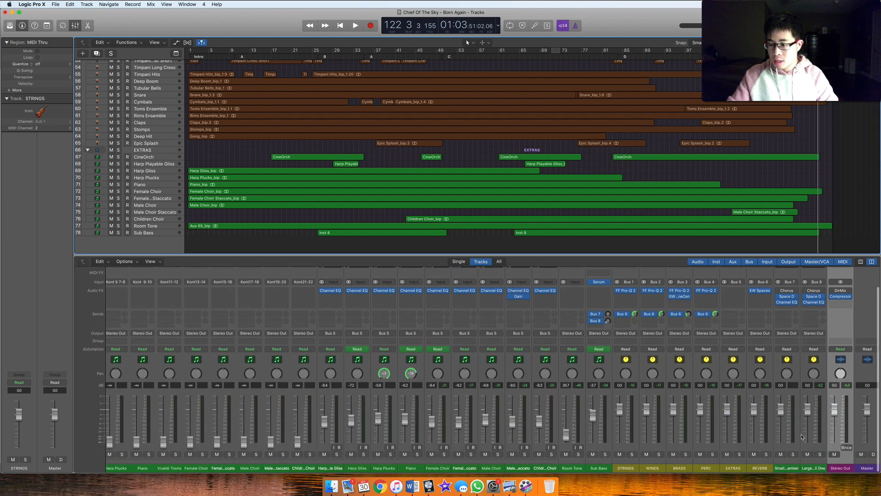
pyautogui.scroll(2, 793, 342)
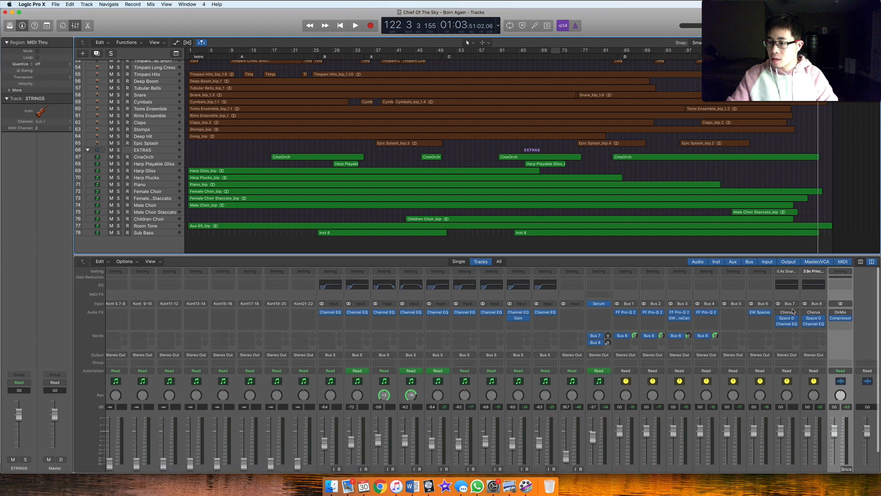
pyautogui.scroll(-2, 793, 311)
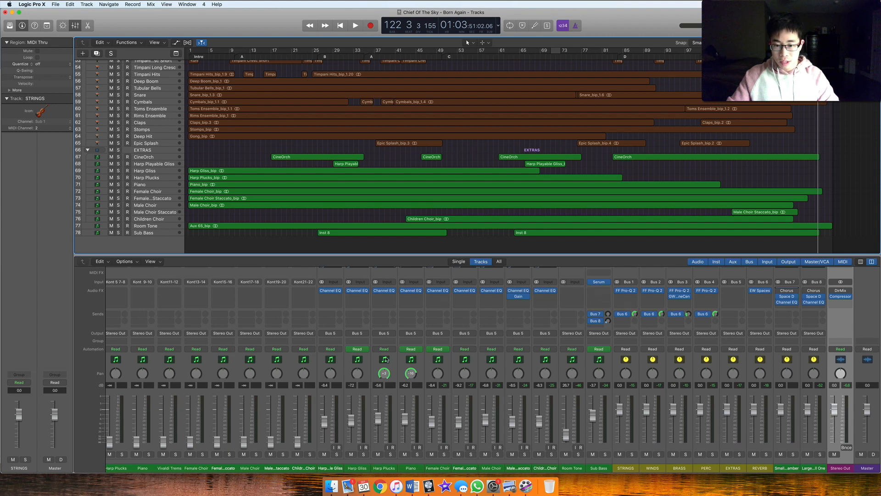
pyautogui.scroll(3, 486, 323)
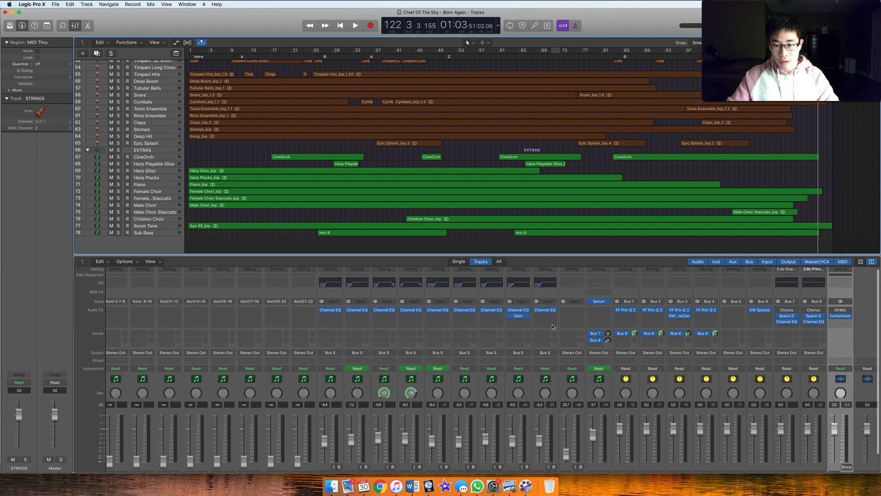
pyautogui.scroll(-3, 655, 454)
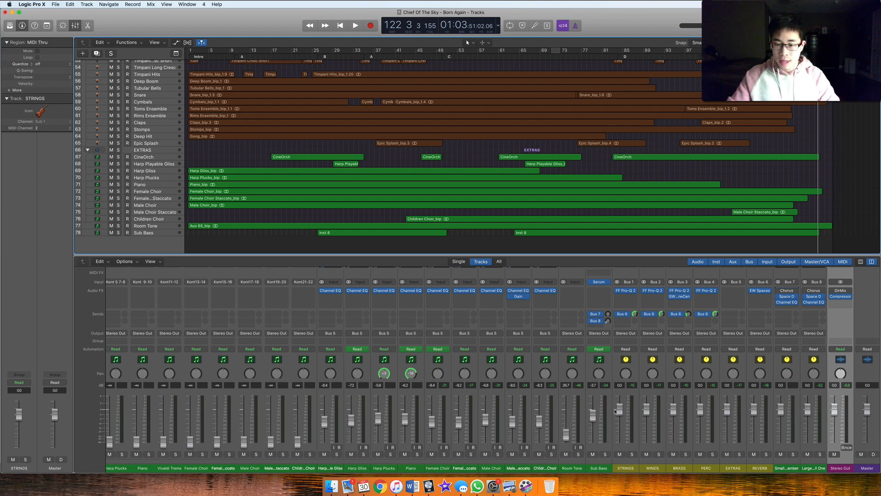
pyautogui.scroll(1, 615, 406)
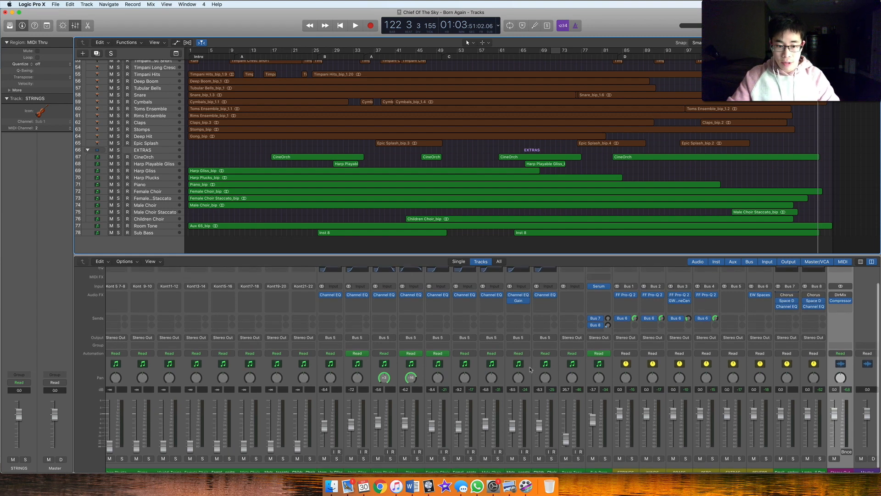
pyautogui.scroll(-1, 432, 354)
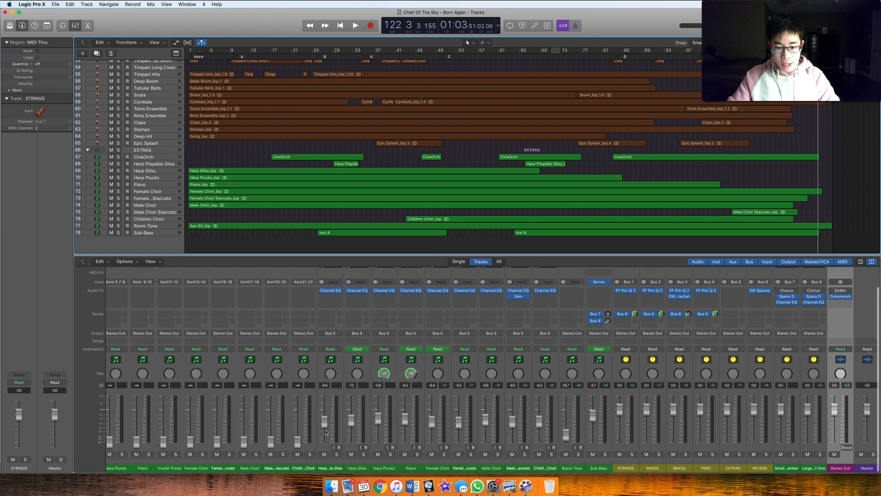
# Select the Harp Playable Gliss channel and compare its output routing with the EXTRAS bus channel's inserts and sends
pyautogui.click(332, 447)
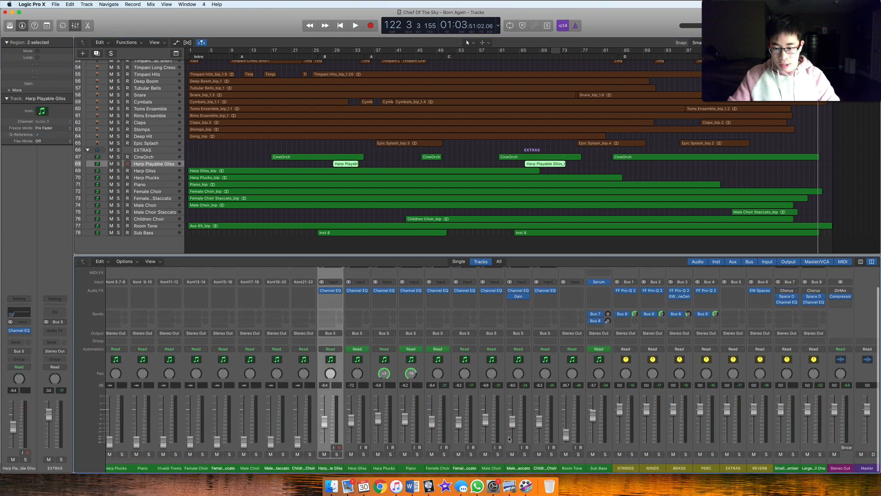
pyautogui.hscroll(1, 544, 404)
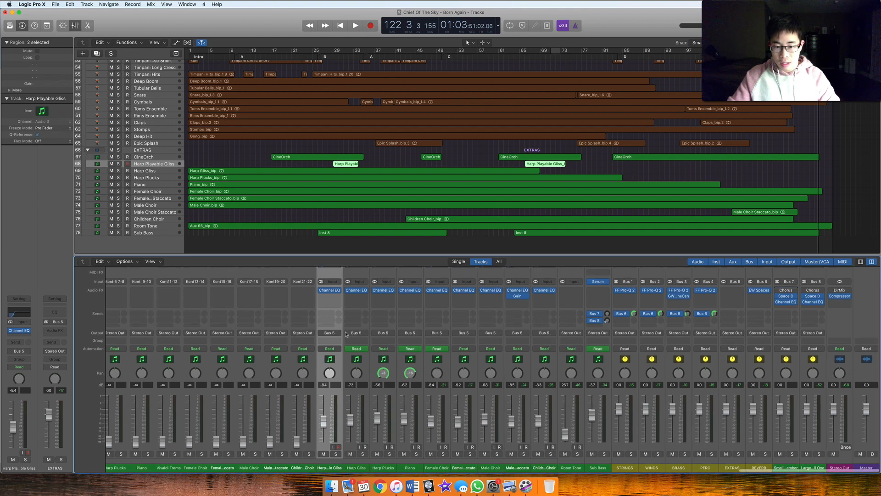
pyautogui.hscroll(-1, 337, 334)
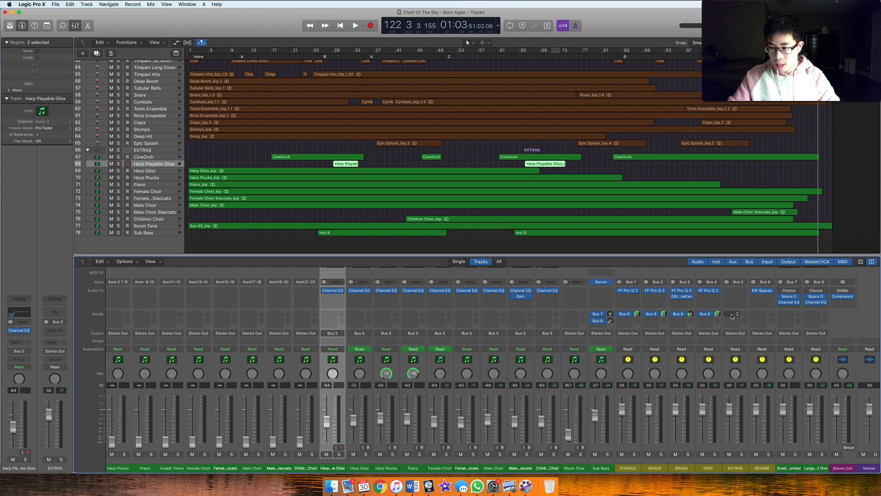
pyautogui.scroll(2, 735, 416)
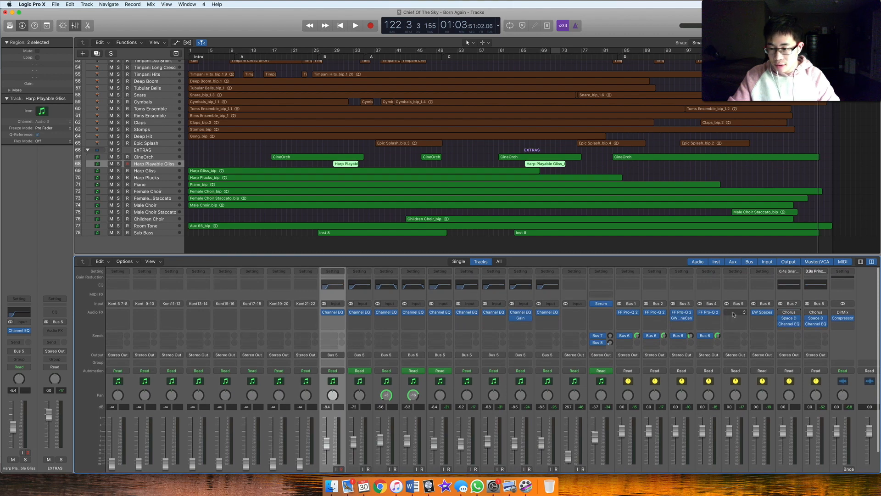
pyautogui.scroll(-3, 388, 321)
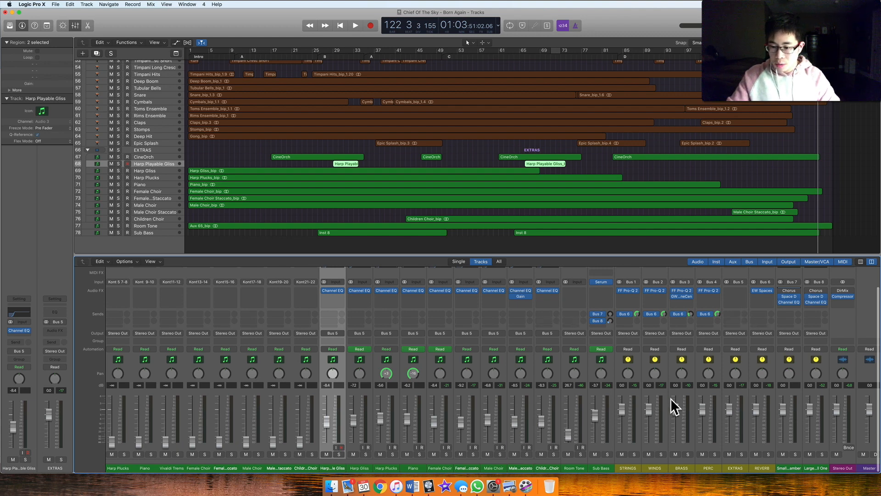
# Open the FabFilter Pro-Q 2 EQs of the STRINGS, WINDS, BRASS and PERC buses and spread their windows out for comparison
pyautogui.moveTo(634, 293)
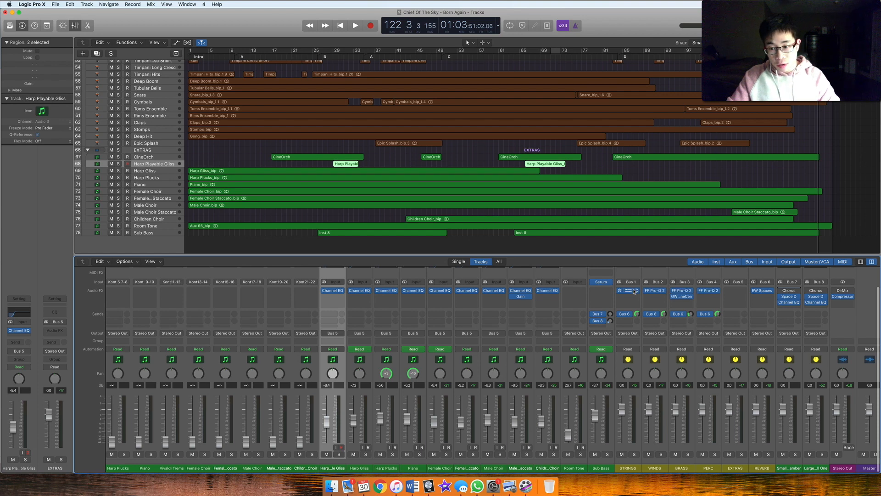
pyautogui.click(641, 291)
pyautogui.click(655, 291)
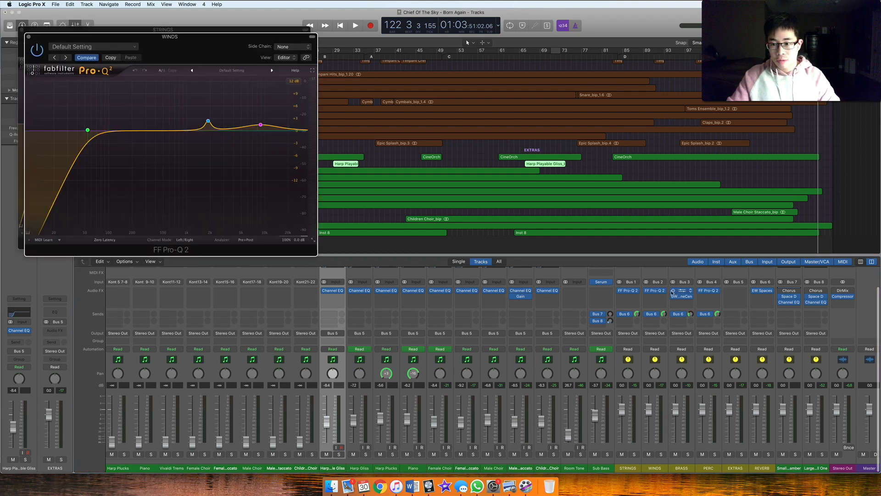
pyautogui.click(710, 291)
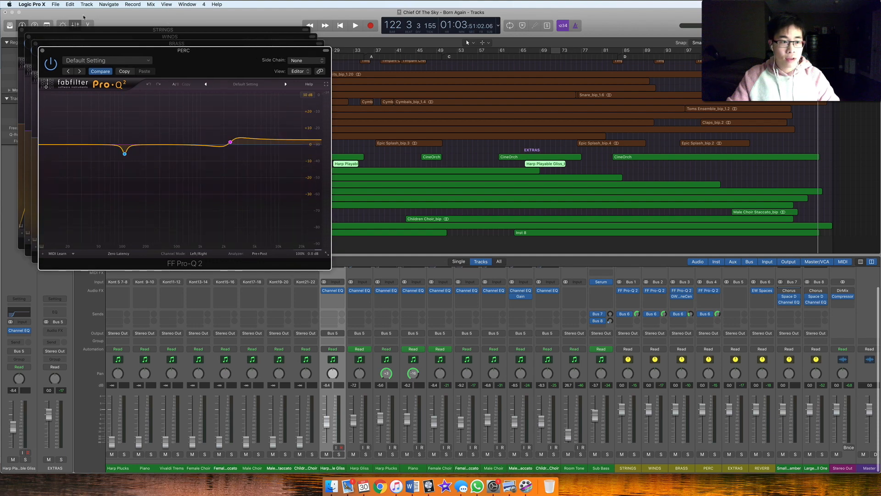
pyautogui.moveTo(137, 52); pyautogui.dragTo(298, 83)
pyautogui.moveTo(206, 43); pyautogui.dragTo(281, 63)
pyautogui.moveTo(172, 56); pyautogui.dragTo(222, 273)
pyautogui.moveTo(140, 63); pyautogui.dragTo(476, 177)
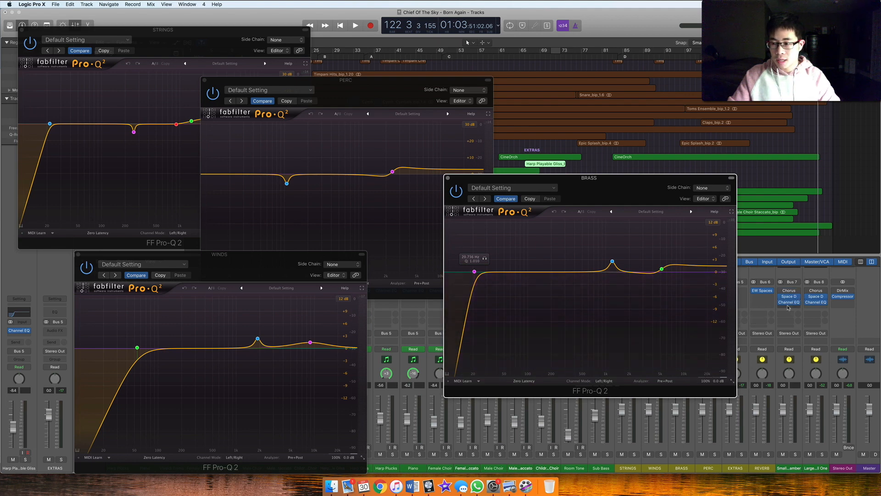
# Examine the low end and the cut on the PERC bus EQ curve, and bring the STRINGS EQ to the front
pyautogui.scroll(3, 784, 297)
pyautogui.scroll(-3, 784, 297)
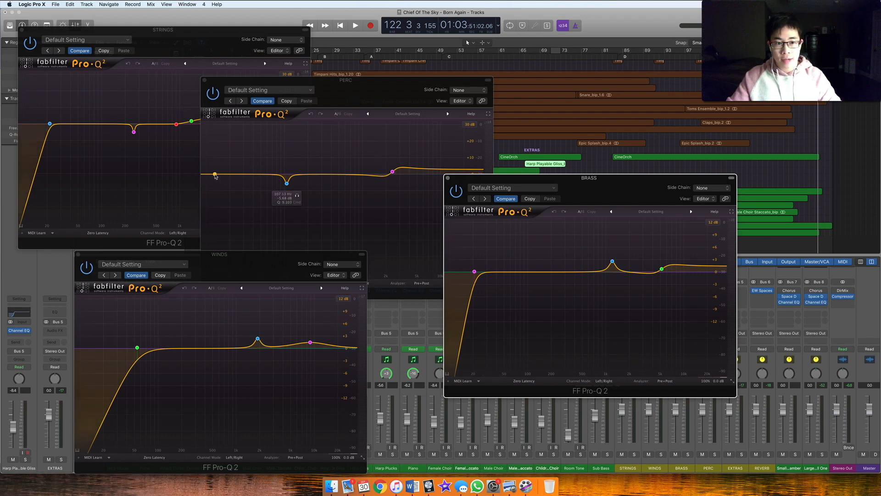
pyautogui.moveTo(215, 176); pyautogui.dragTo(263, 177)
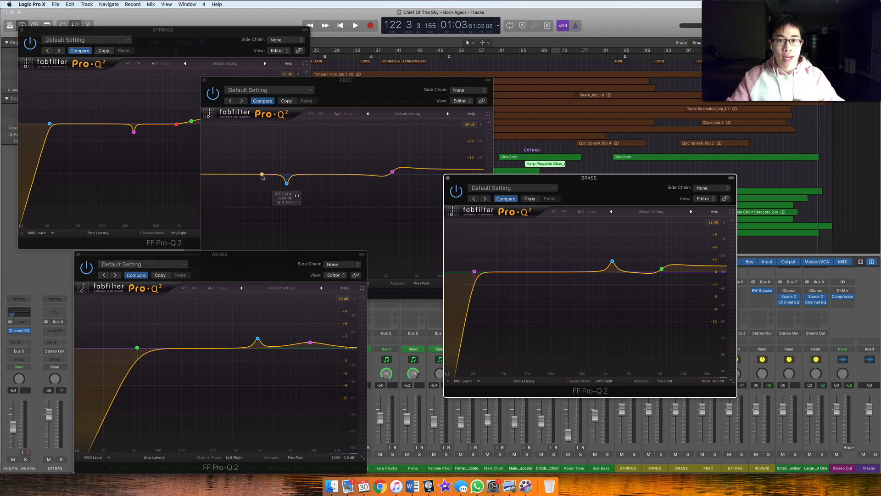
pyautogui.moveTo(263, 177); pyautogui.dragTo(285, 179)
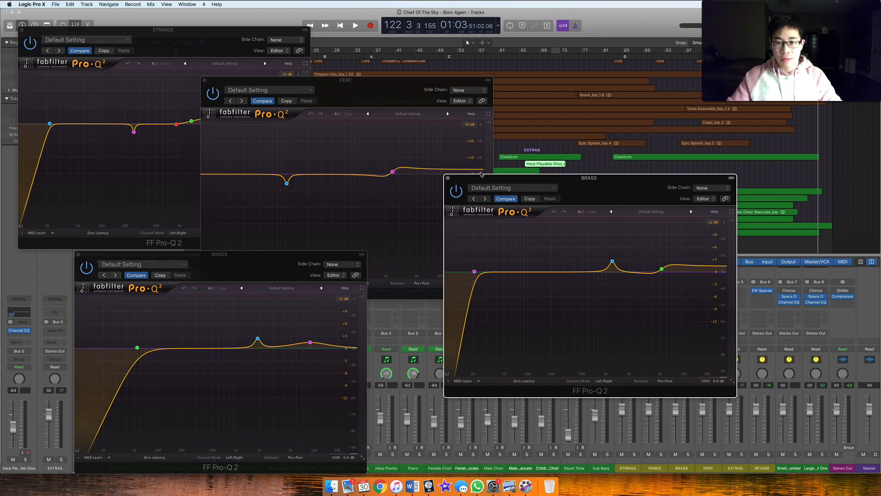
pyautogui.click(167, 138)
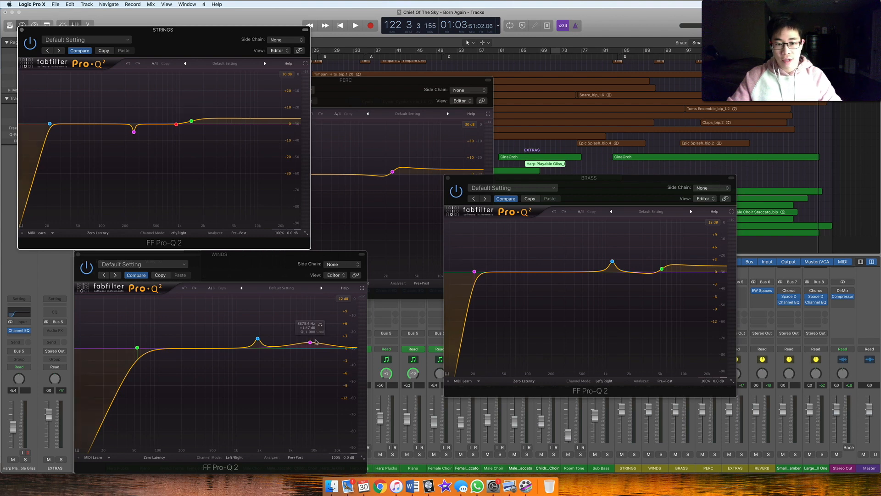
# Close the Pro-Q 2 windows of the BRASS, STRINGS, PERC and WINDS buses
pyautogui.click(448, 179)
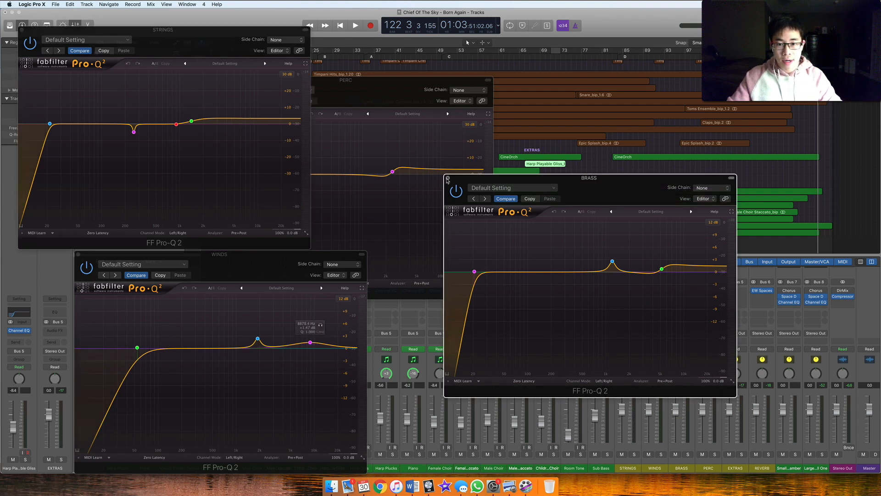
pyautogui.click(448, 179)
pyautogui.click(21, 30)
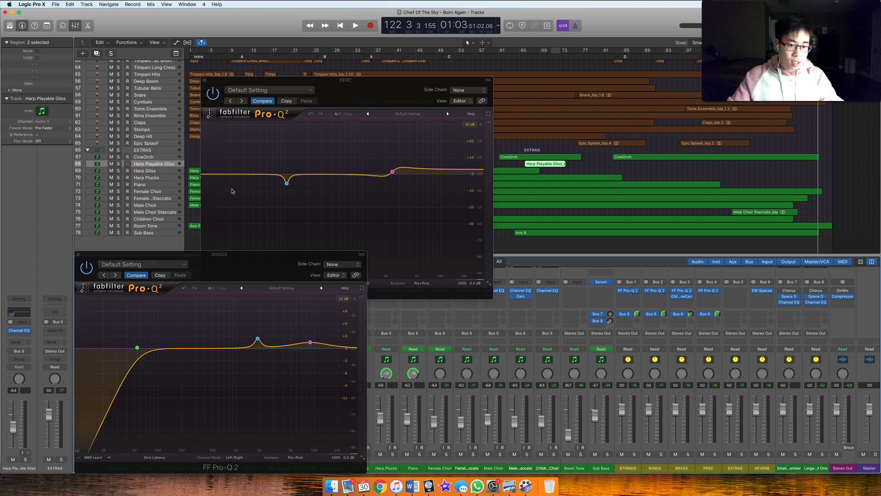
pyautogui.click(205, 80)
pyautogui.click(78, 253)
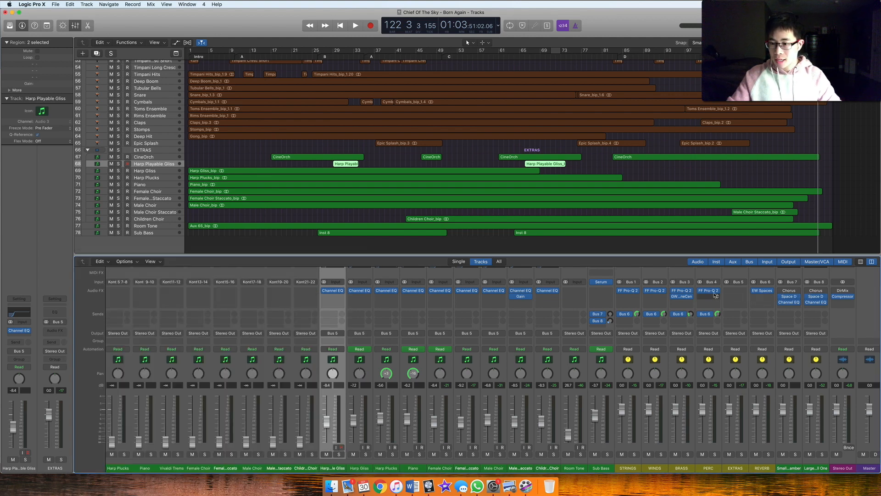
# Inspect the GW ToneCentric saturation plug-in on the BRASS bus in the middle of the screen, and close it
pyautogui.click(683, 297)
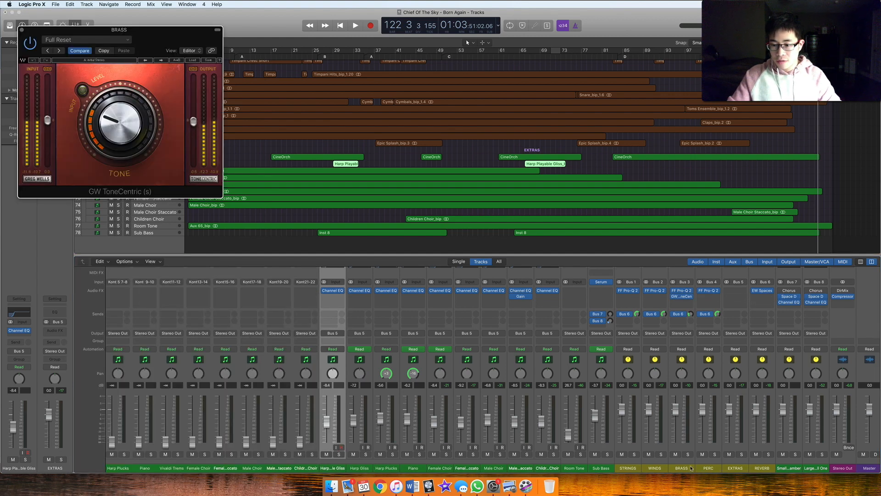
pyautogui.moveTo(158, 40); pyautogui.dragTo(444, 117)
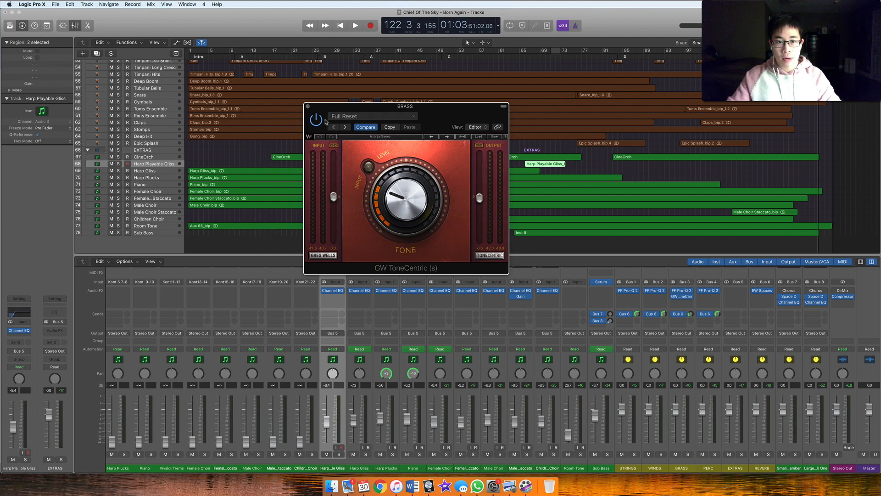
pyautogui.click(309, 106)
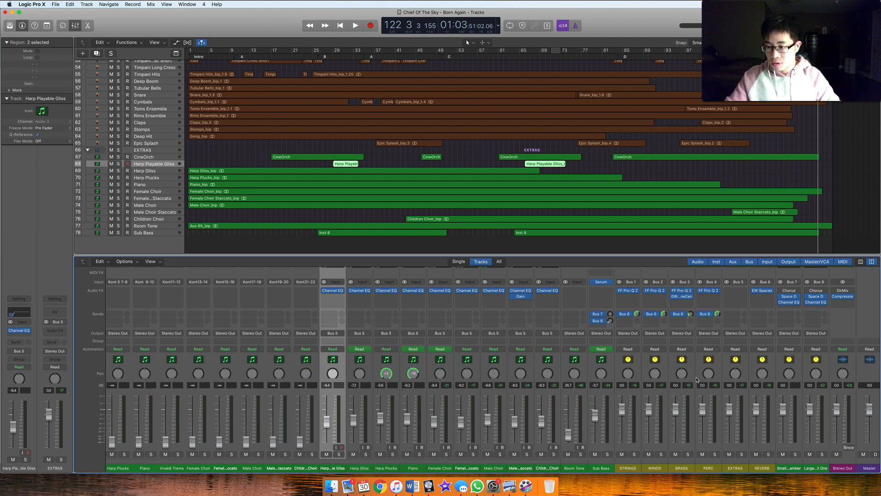
# Open the EW Spaces II plug-in on the REVERB bus and place its window over the middle of the project
pyautogui.scroll(3, 751, 347)
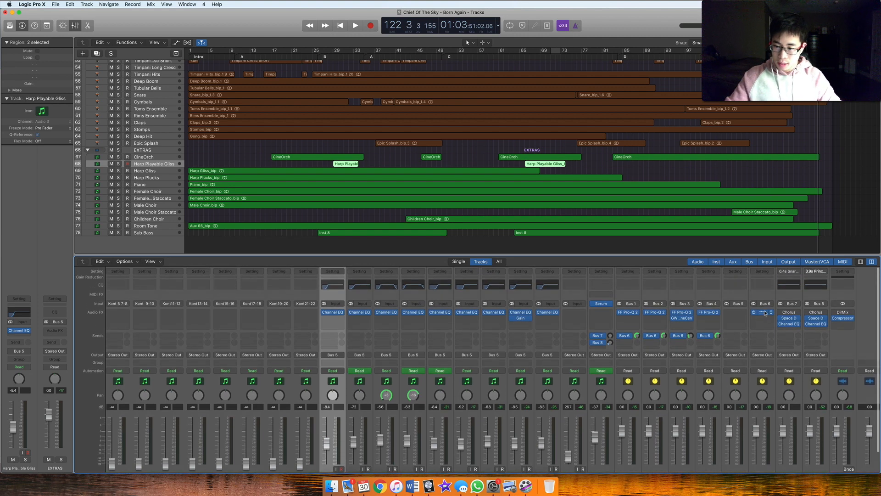
pyautogui.scroll(-3, 762, 314)
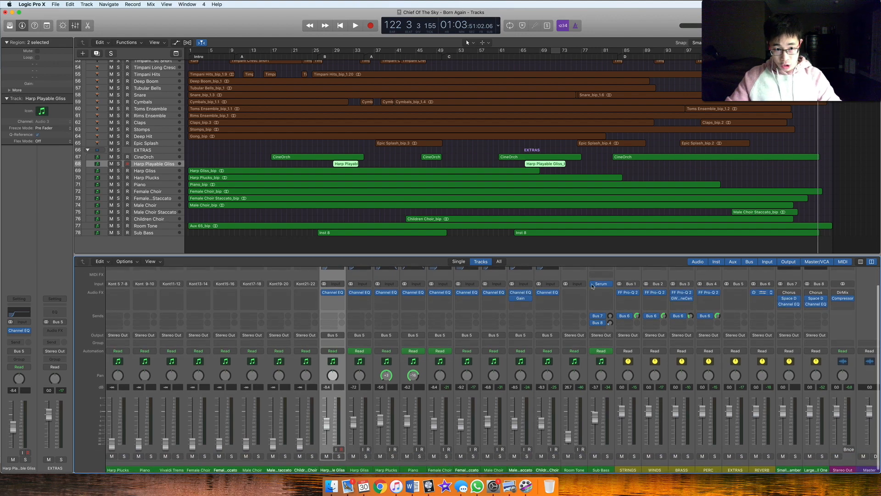
pyautogui.moveTo(231, 45); pyautogui.dragTo(495, 154)
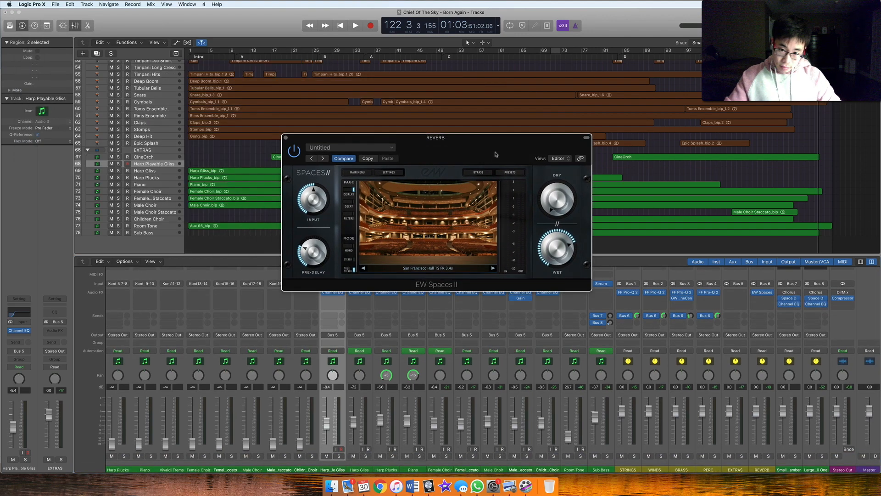
# Load the San Francisco Hall TS FR 3.4s preset from the Concert Halls category in EW Spaces II, and close the plug-in
pyautogui.click(506, 173)
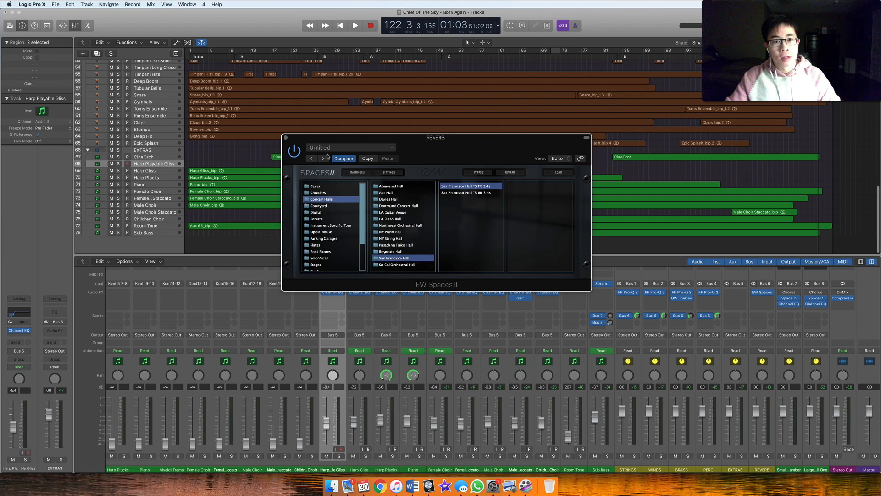
pyautogui.doubleClick(477, 187)
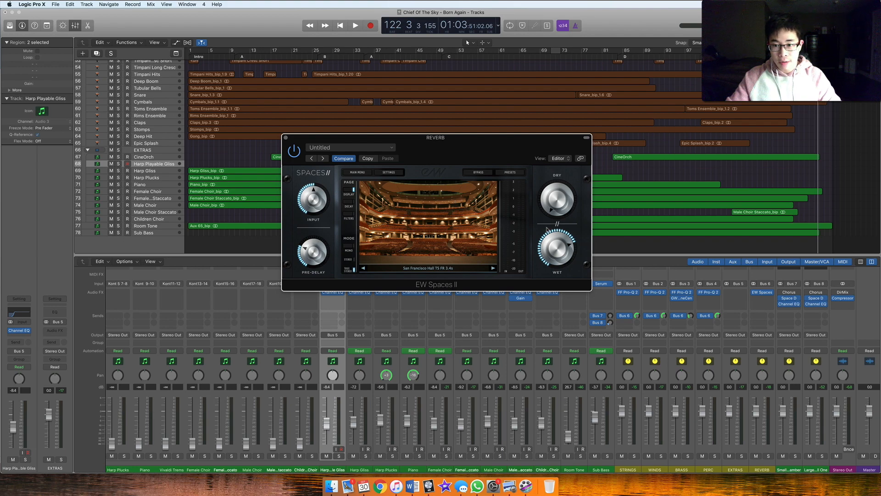
pyautogui.moveTo(549, 259)
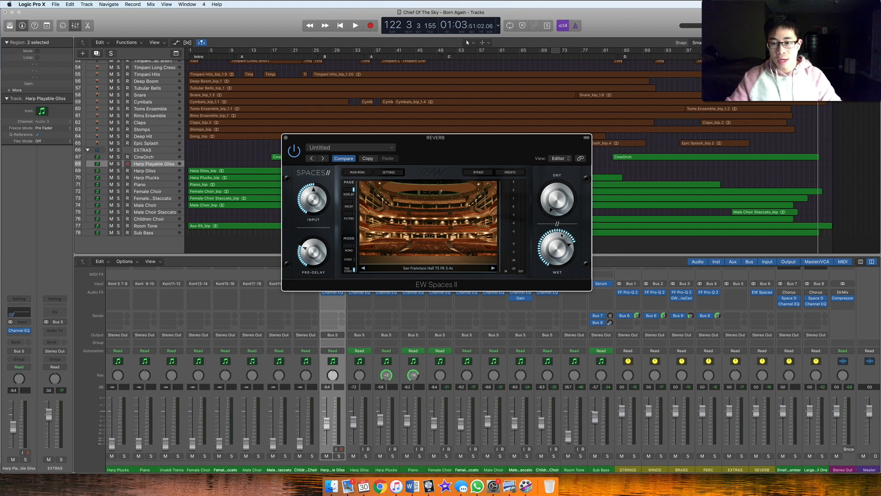
pyautogui.click(287, 138)
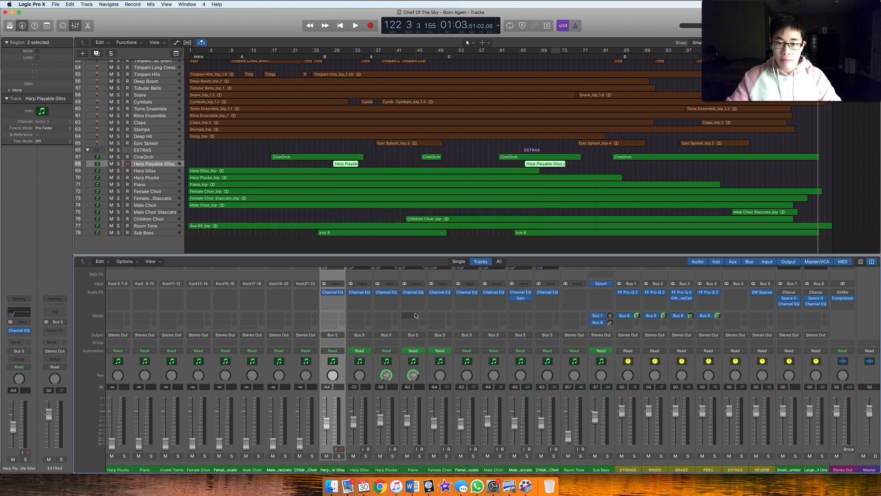
# Solo the CB Trumpet Ensemble channel and play it from around bar 11 with its Bus 6 reverb send active
pyautogui.hscroll(-15, 416, 315)
pyautogui.hscroll(-15, 415, 315)
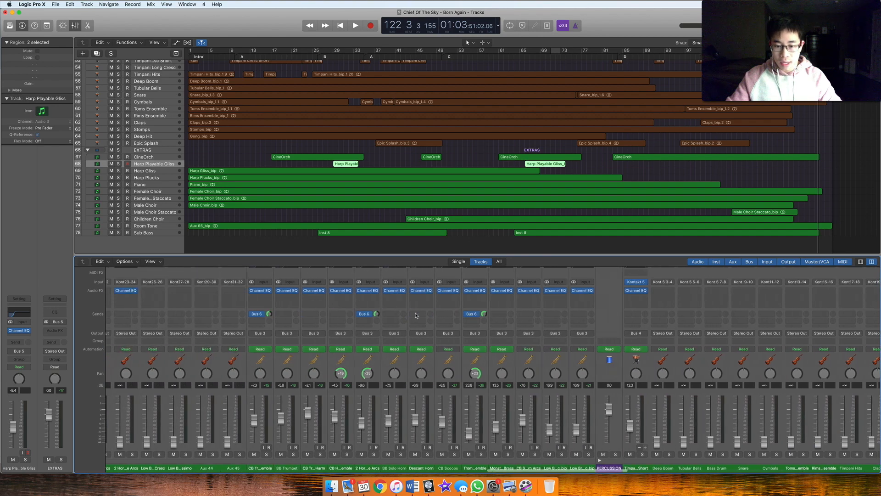
pyautogui.hscroll(-6, 415, 316)
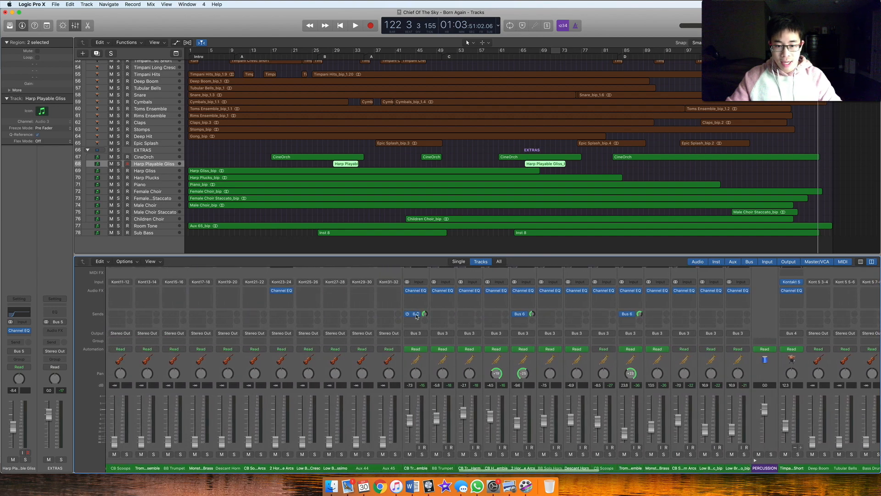
pyautogui.click(414, 440)
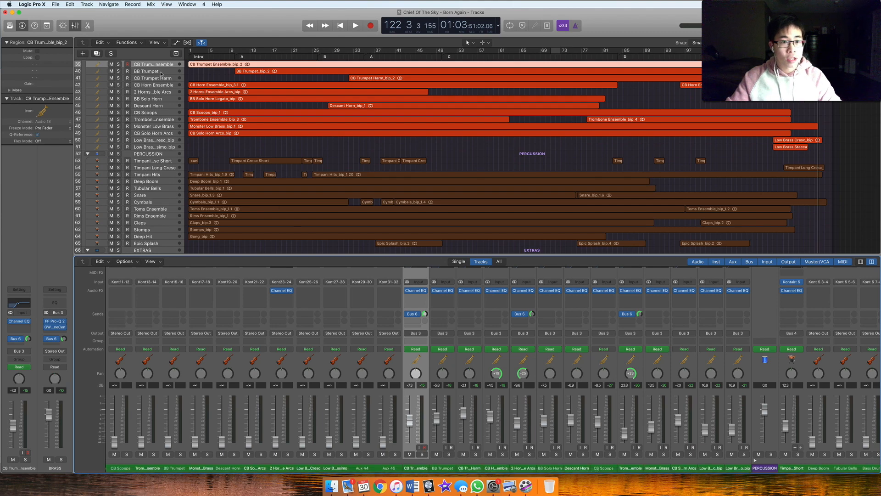
pyautogui.click(422, 455)
pyautogui.click(240, 55)
pyautogui.press('space')
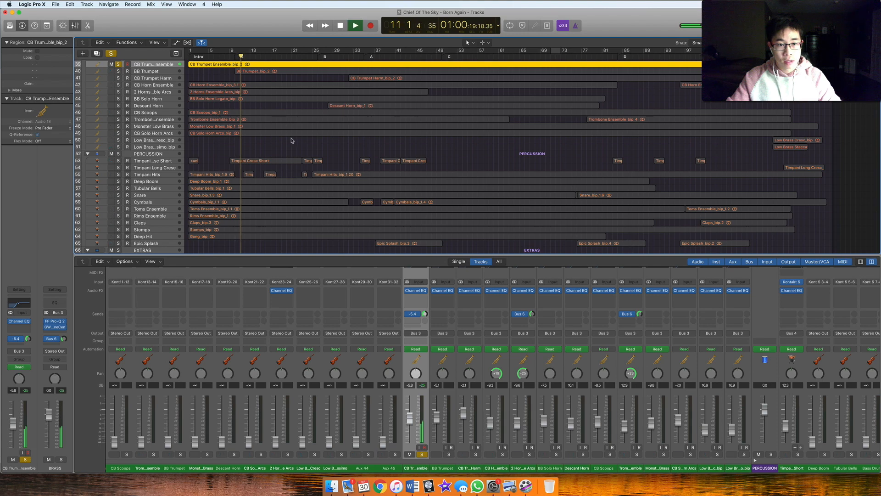
# Replay the soloed trumpets with the Bus 6 send bypassed, stop playback and switch the send back on
pyautogui.press('space')
pyautogui.click(408, 315)
pyautogui.click(246, 55)
pyautogui.press('space')
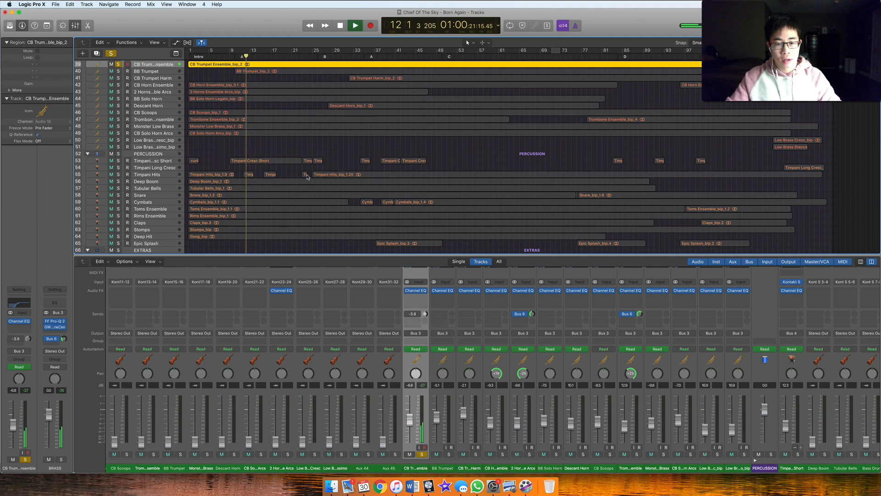
pyautogui.press('space')
pyautogui.click(406, 315)
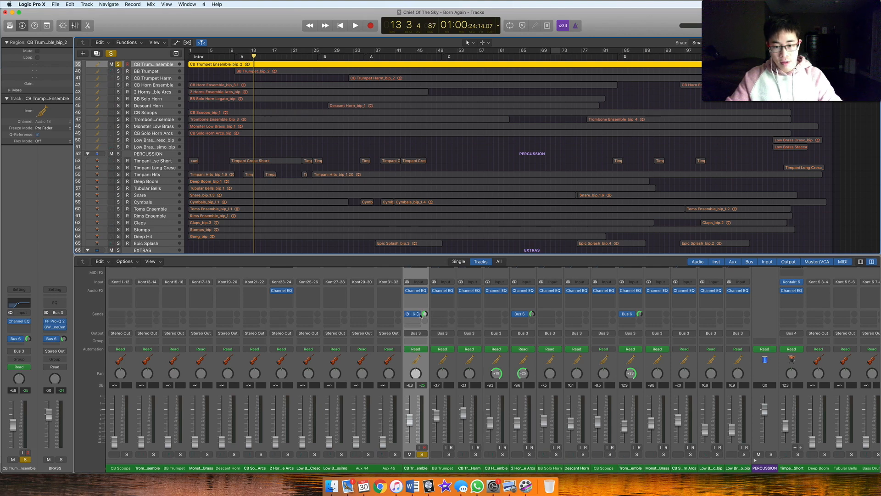
# Examine the Bus 6 reverb sends across the orchestral channels and check the send level on CB Trumpet Ensemble
pyautogui.hscroll(10, 603, 332)
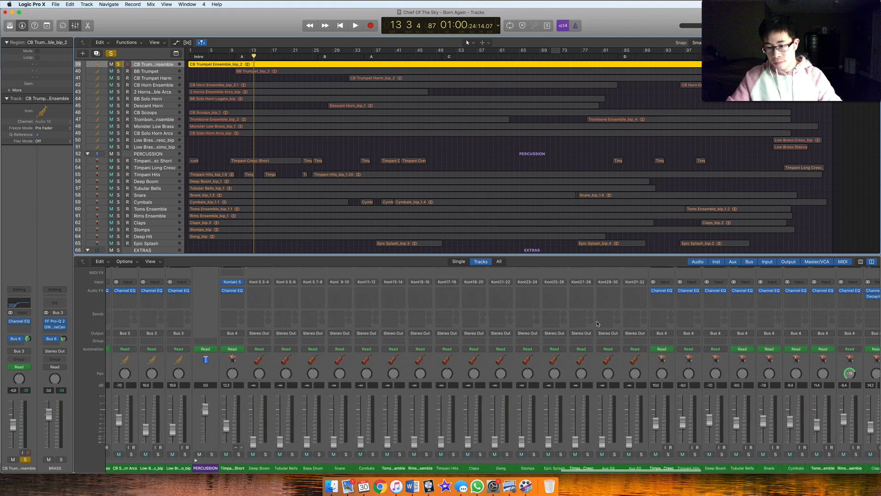
pyautogui.hscroll(-15, 597, 323)
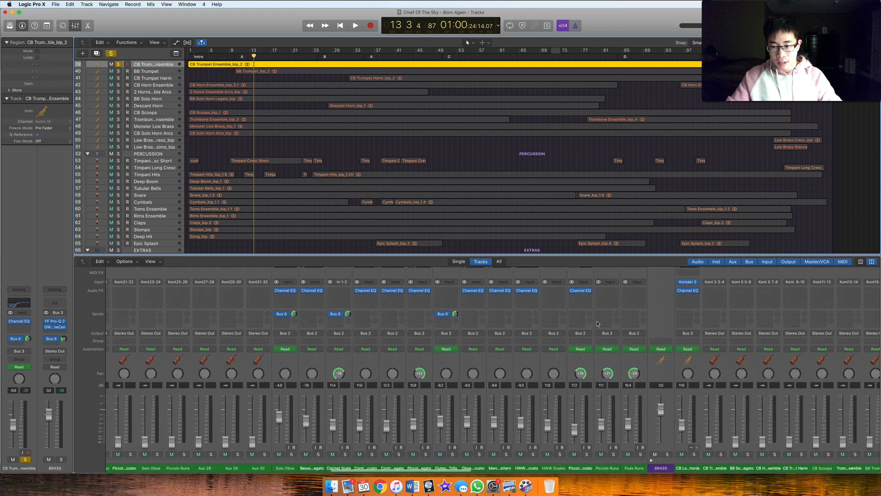
pyautogui.hscroll(5, 597, 324)
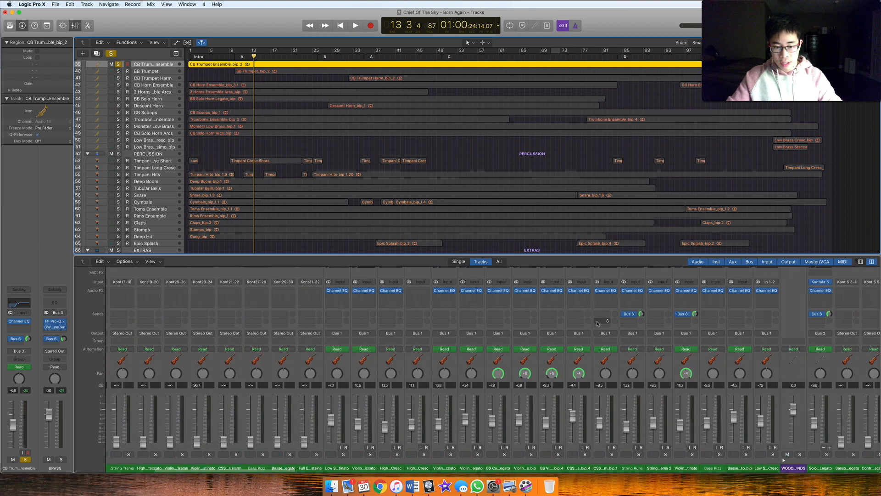
pyautogui.hscroll(15, 598, 323)
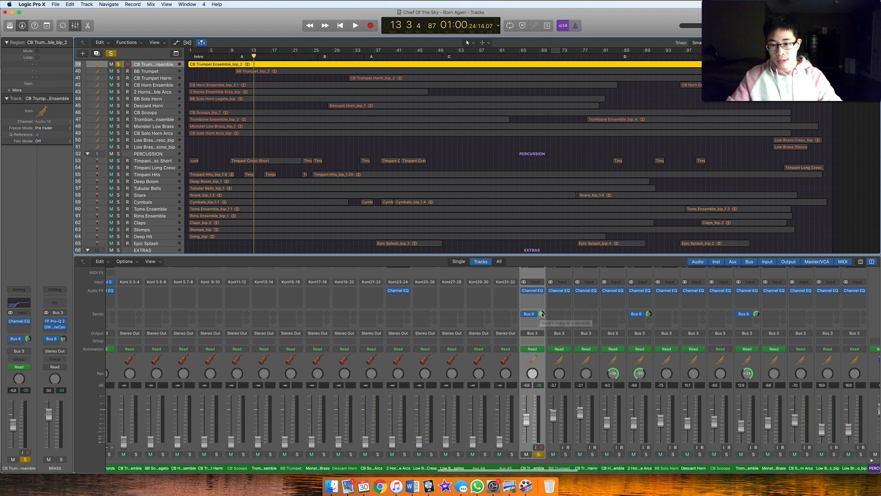
pyautogui.hscroll(6, 542, 313)
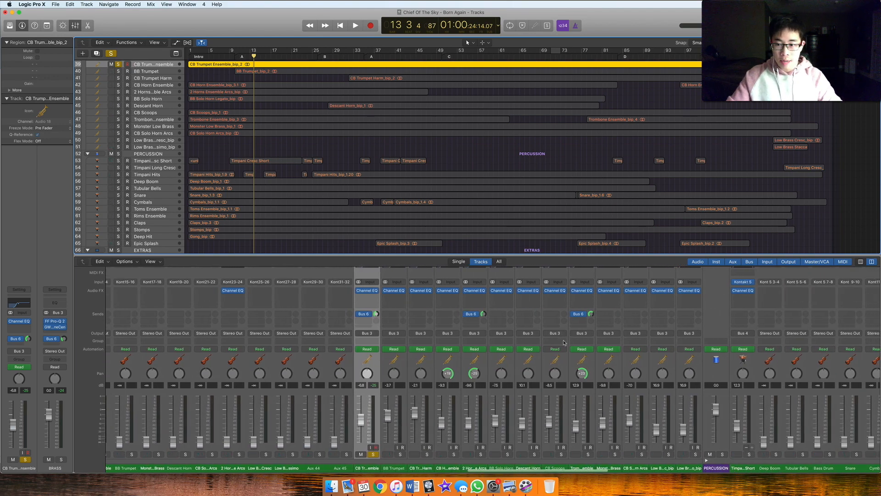
pyautogui.scroll(3, 564, 343)
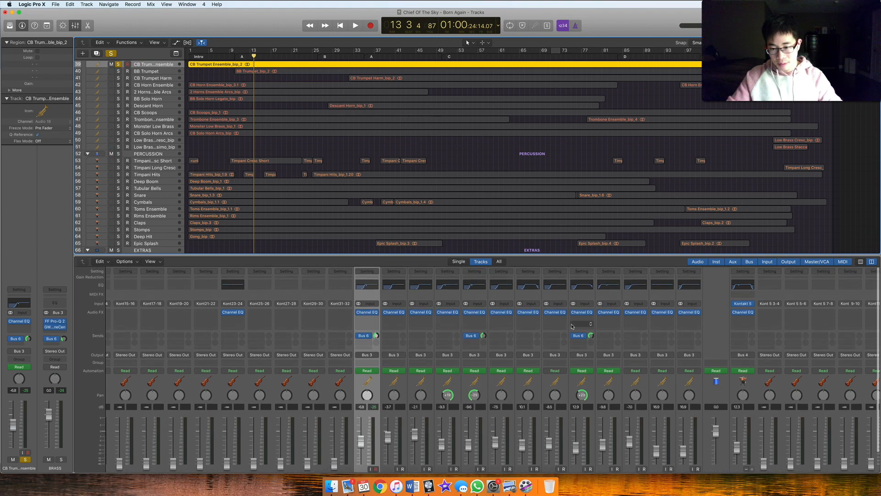
pyautogui.scroll(-1, 375, 328)
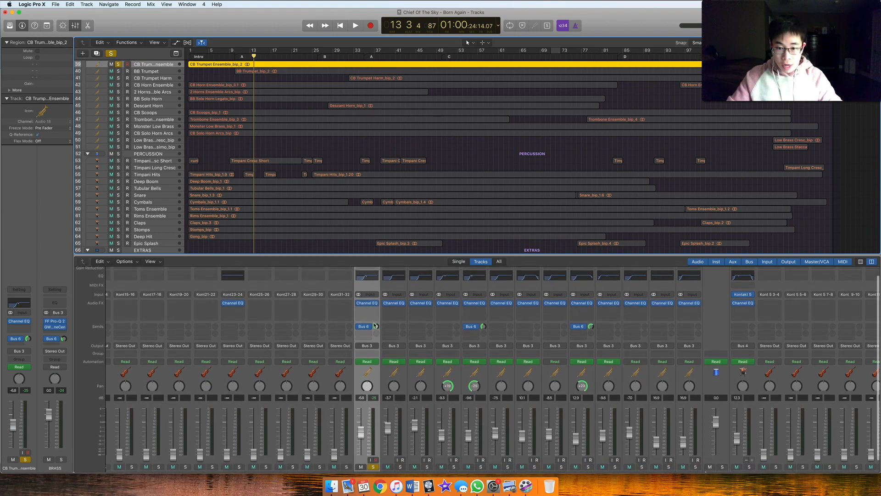
pyautogui.scroll(-2, 375, 327)
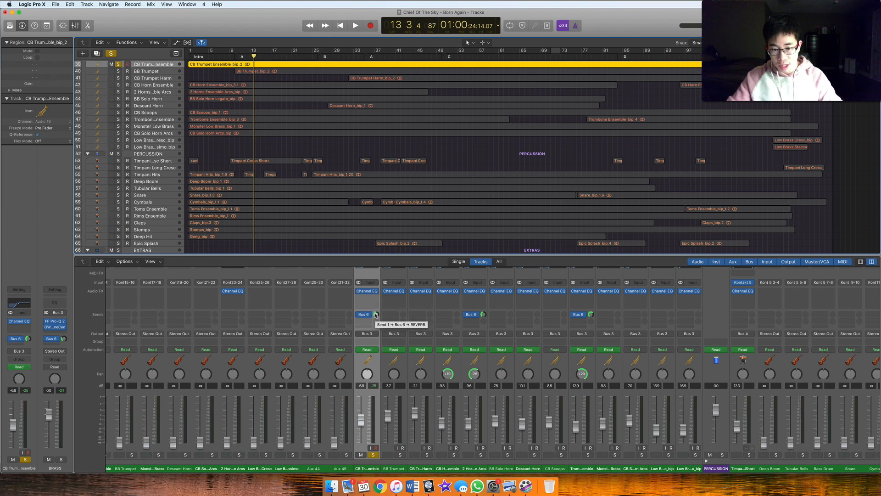
pyautogui.click(376, 315)
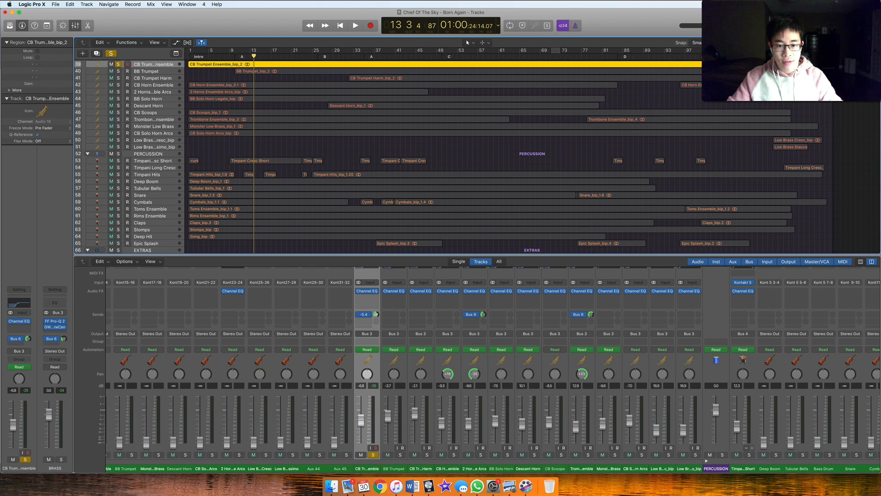
# Select the Stereo Out channel and examine its insert effects alongside the instrument buses
pyautogui.hscroll(5, 451, 343)
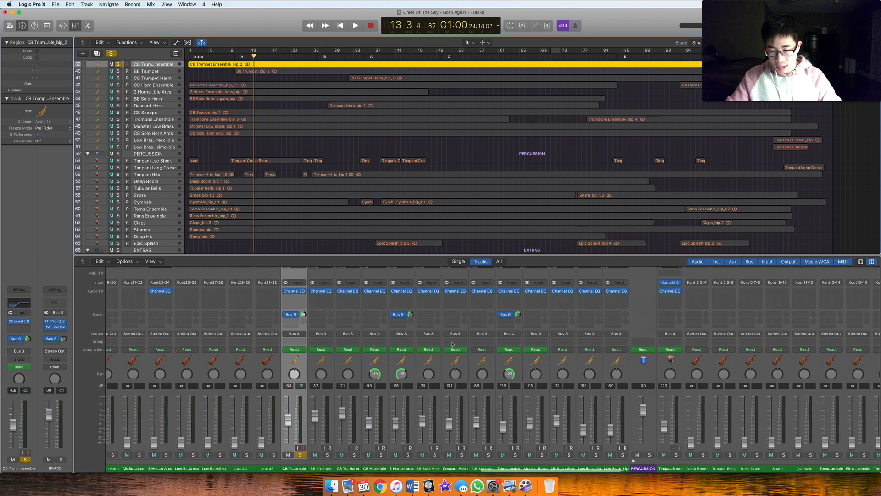
pyautogui.scroll(3, 452, 343)
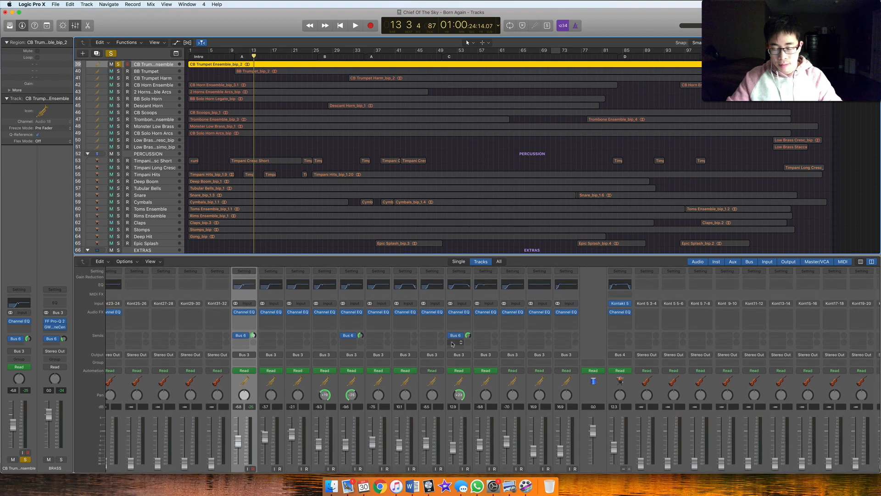
pyautogui.hscroll(10, 452, 343)
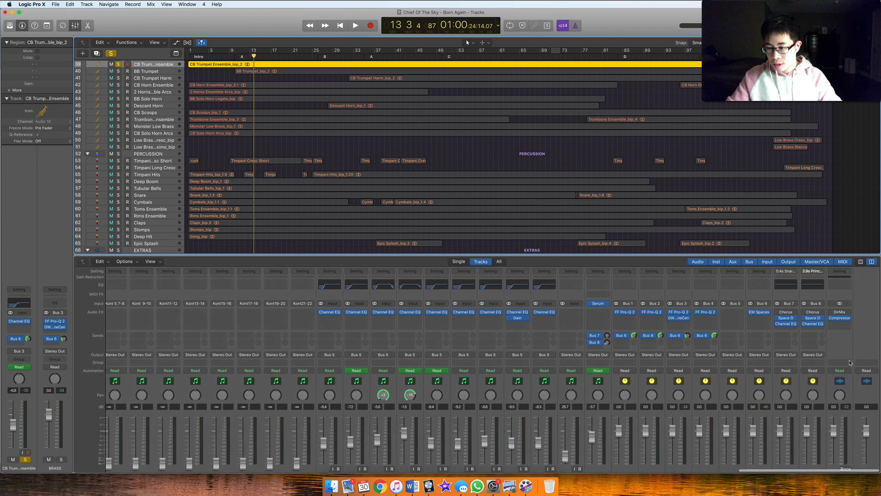
pyautogui.scroll(-3, 841, 360)
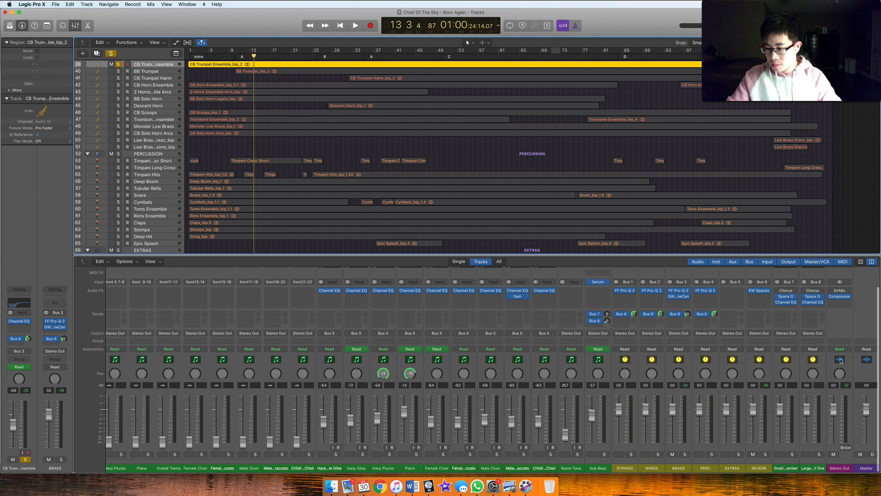
pyautogui.click(848, 325)
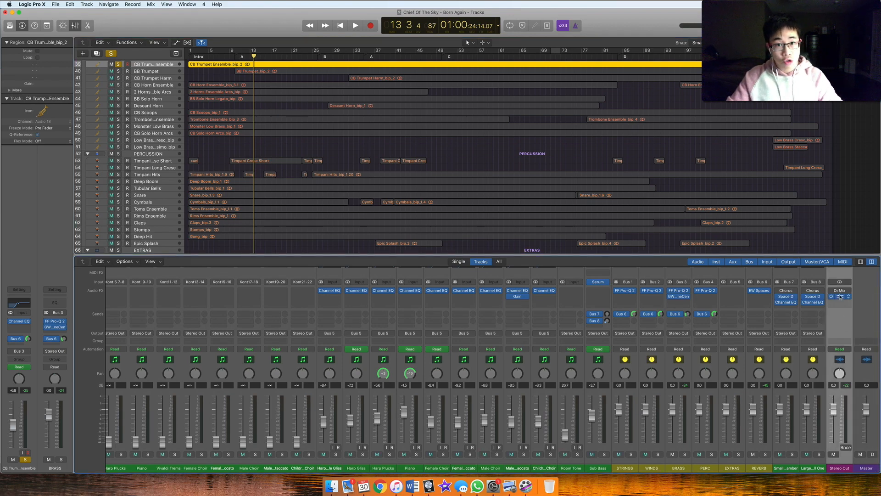
pyautogui.scroll(3, 477, 289)
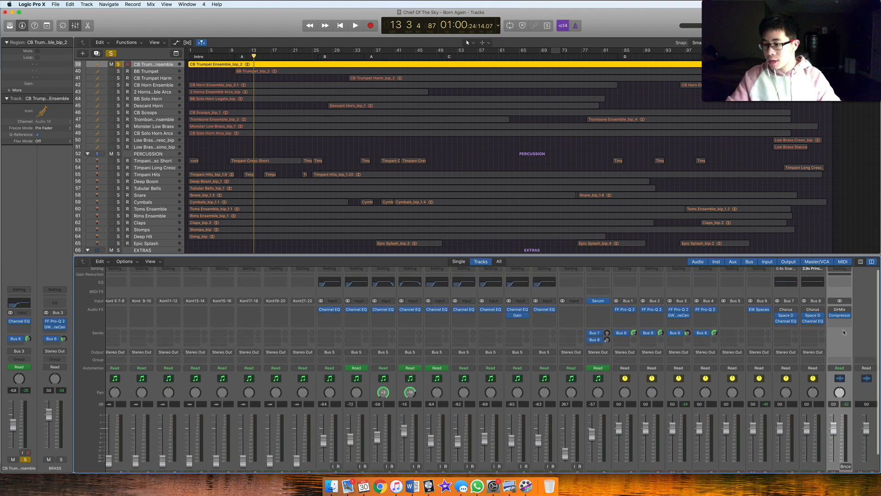
pyautogui.scroll(-3, 780, 332)
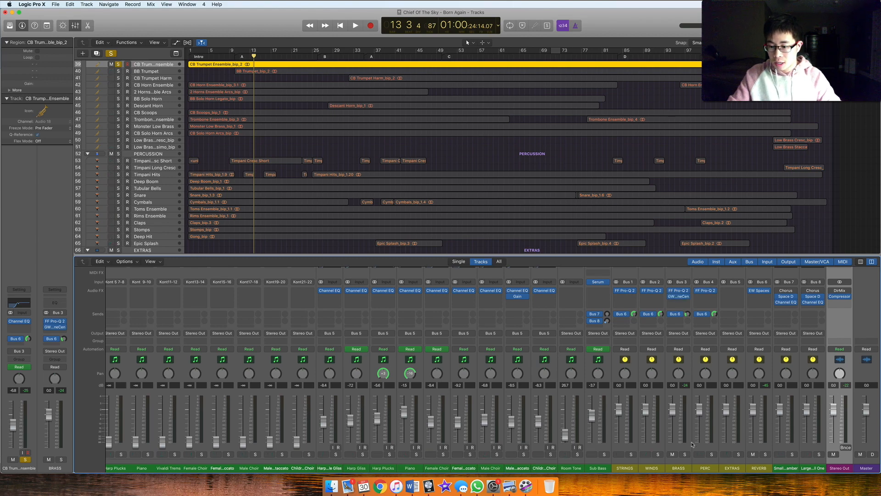
# Open the Decapitator plug-in on the Claps channel and place its window over the middle of the project
pyautogui.hscroll(-10, 619, 295)
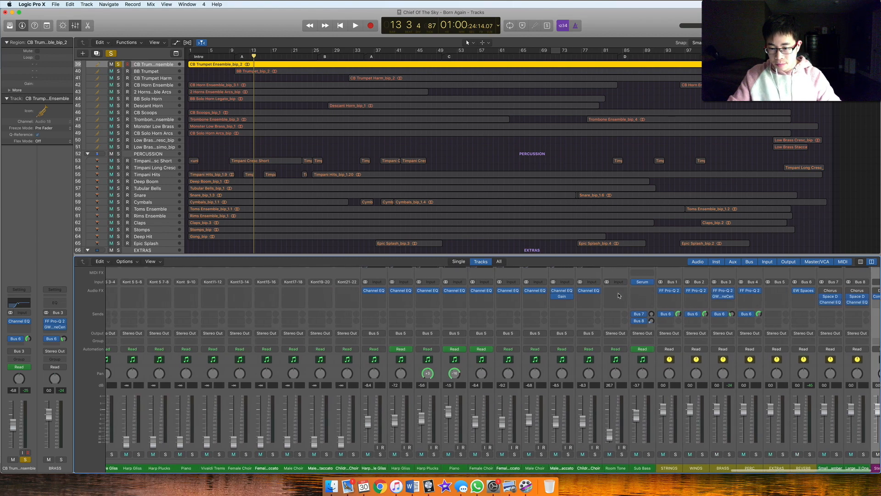
pyautogui.hscroll(-10, 619, 295)
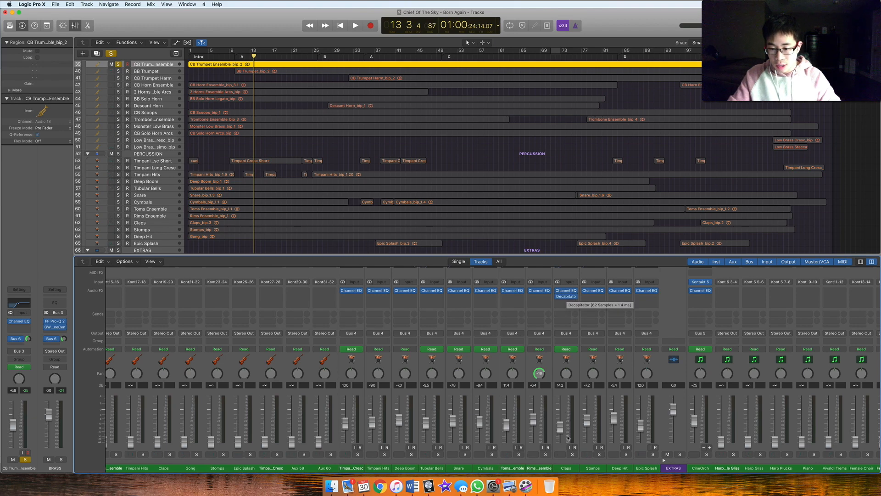
pyautogui.click(567, 297)
pyautogui.moveTo(180, 54); pyautogui.dragTo(443, 187)
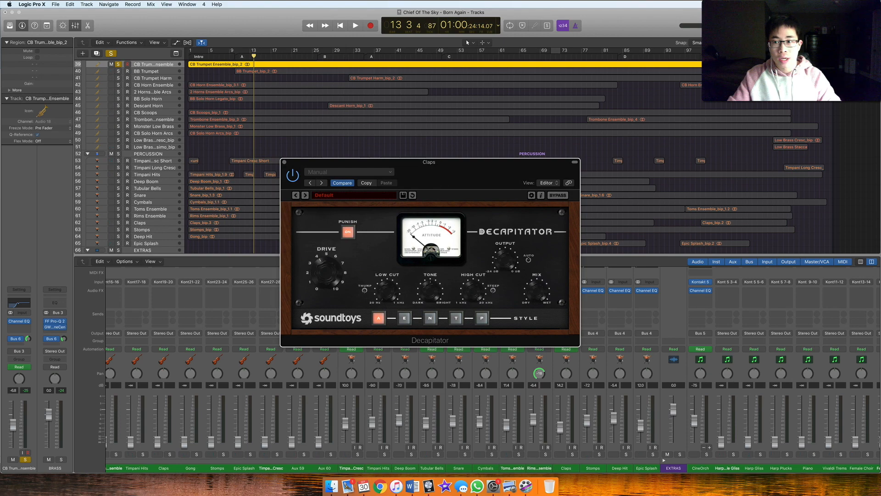
# Clear the trumpet solo, solo the Claps channel and play it from bar 104 with Decapitator active
pyautogui.click(721, 53)
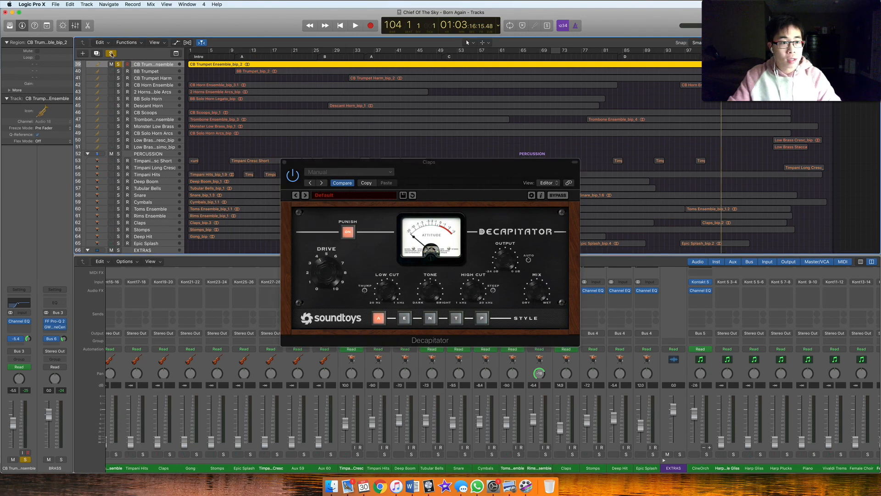
pyautogui.click(111, 54)
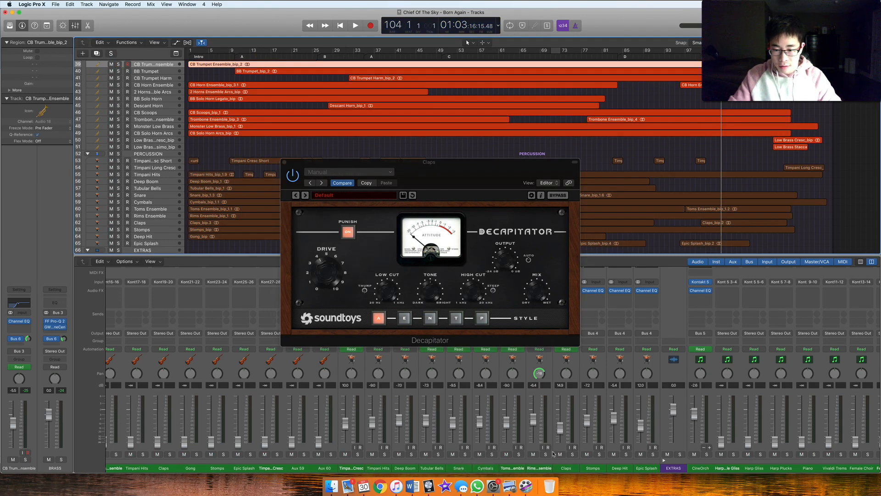
pyautogui.click(572, 454)
pyautogui.press('space')
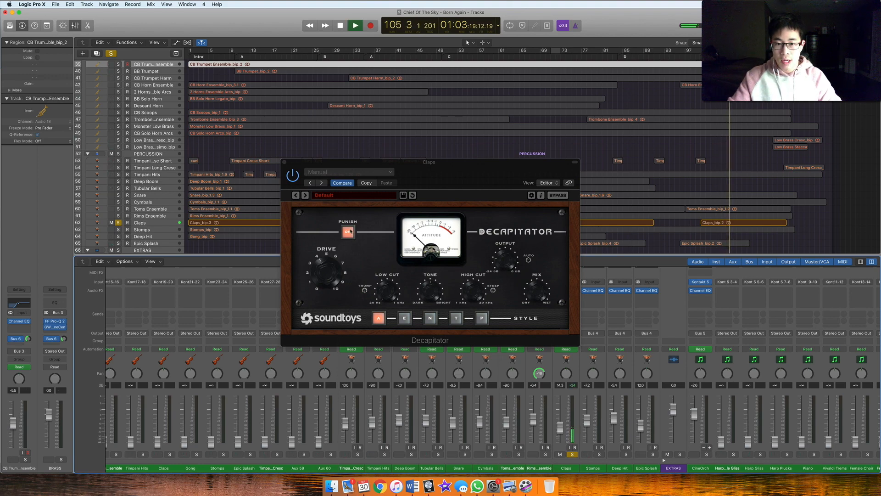
pyautogui.press('space')
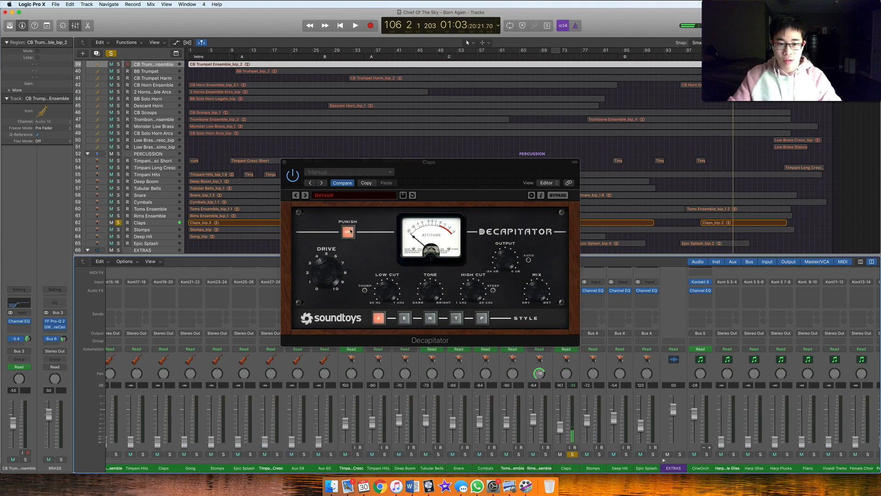
# Compare the soloed claps with Decapitator bypassed and switched back on during playback
pyautogui.press('space')
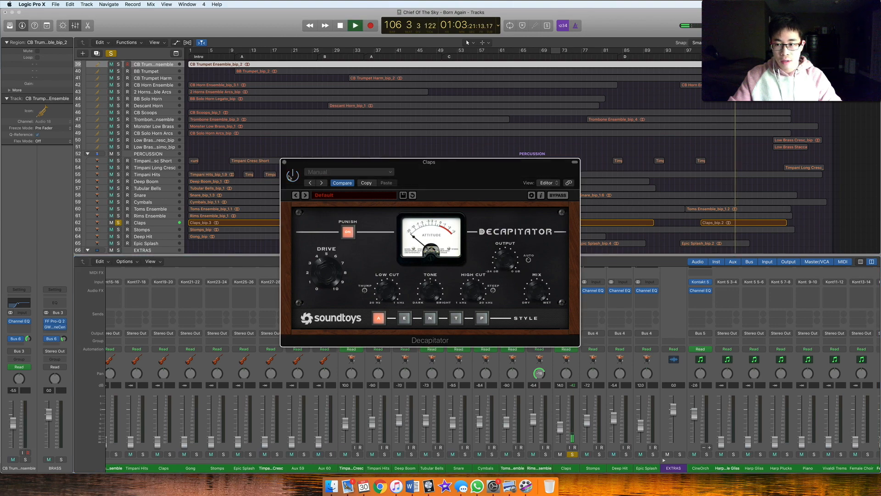
pyautogui.press('space')
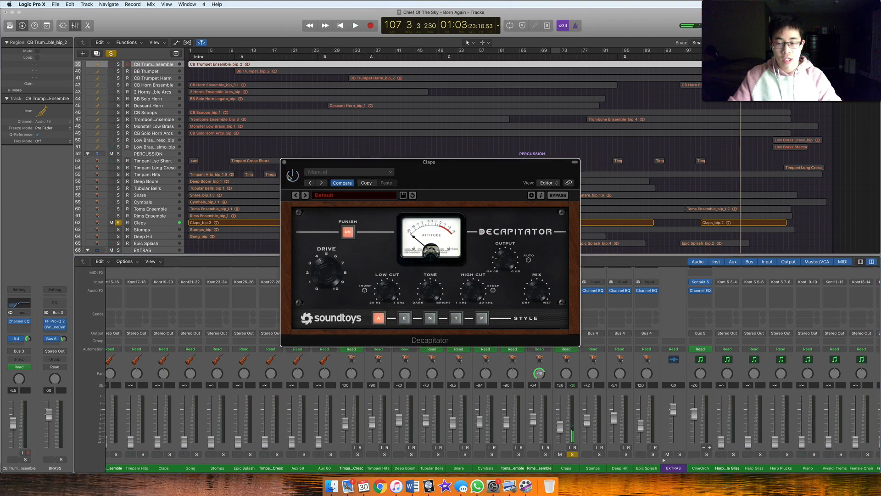
pyautogui.press('space')
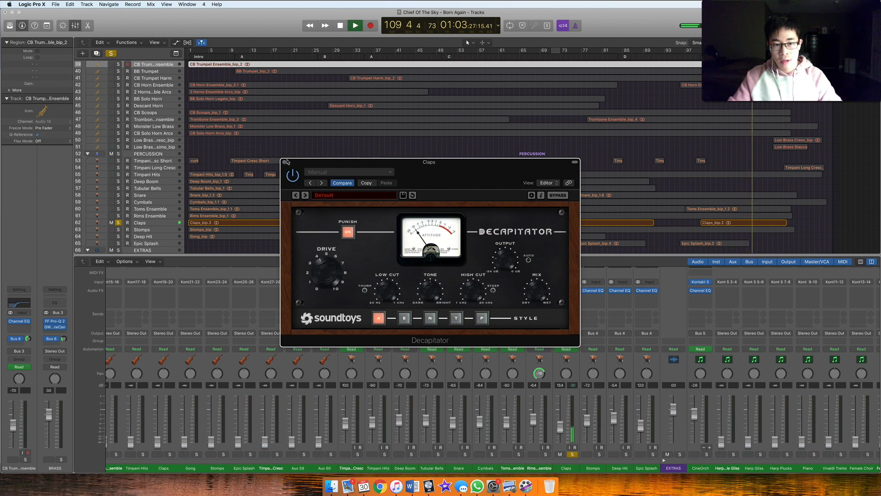
pyautogui.press('space')
# Close the Decapitator window and clear the solo on the Claps channel
pyautogui.click(284, 162)
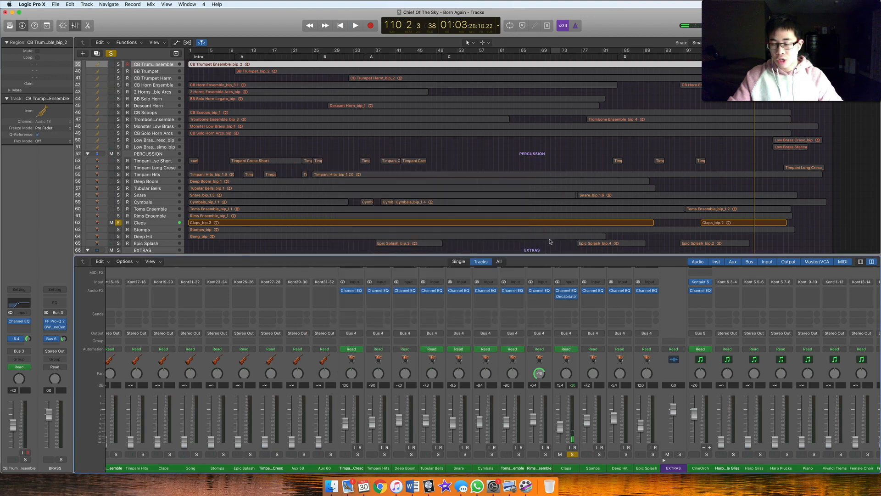
pyautogui.click(112, 54)
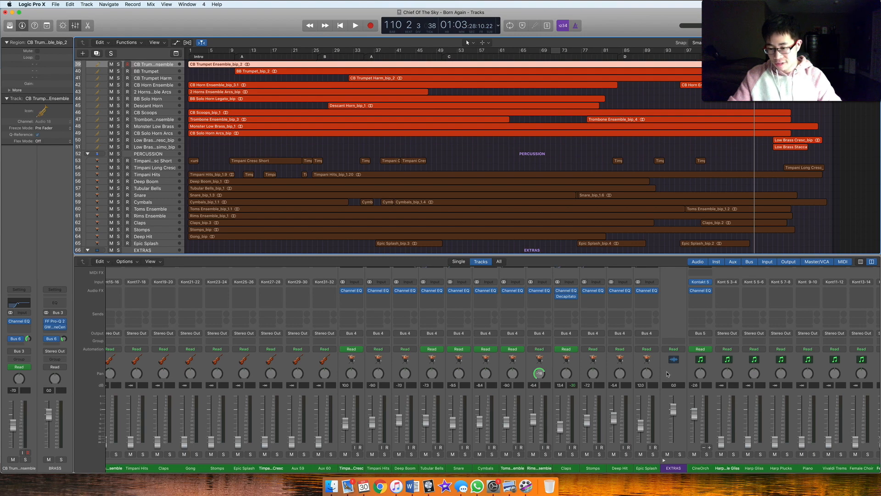
pyautogui.hscroll(-10, 668, 374)
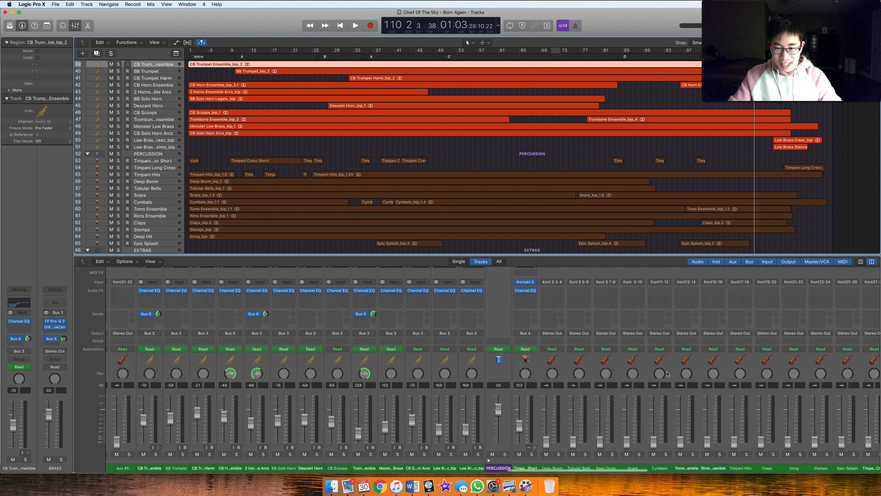
# Review the mixer channel strips from the strings through woodwinds, brass, percussion and extras to the buses, examining their Channel EQs and Bus 6 sends
pyautogui.hscroll(-10, 668, 374)
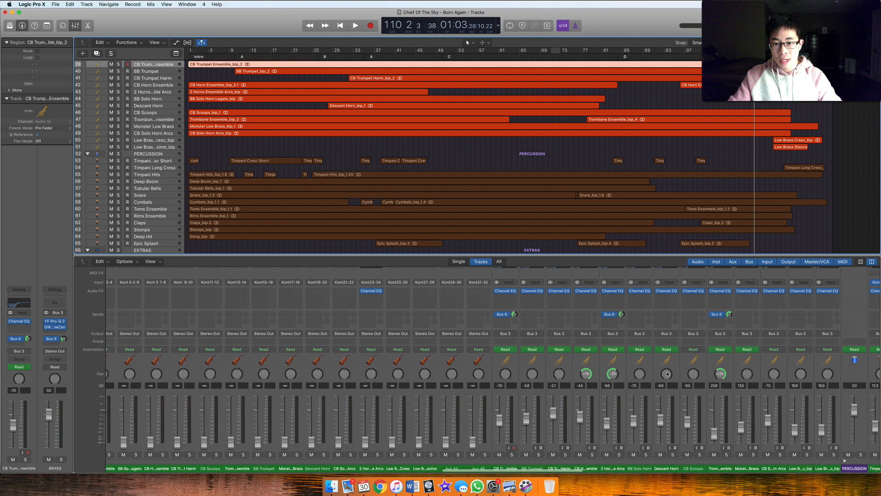
pyautogui.hscroll(-10, 668, 374)
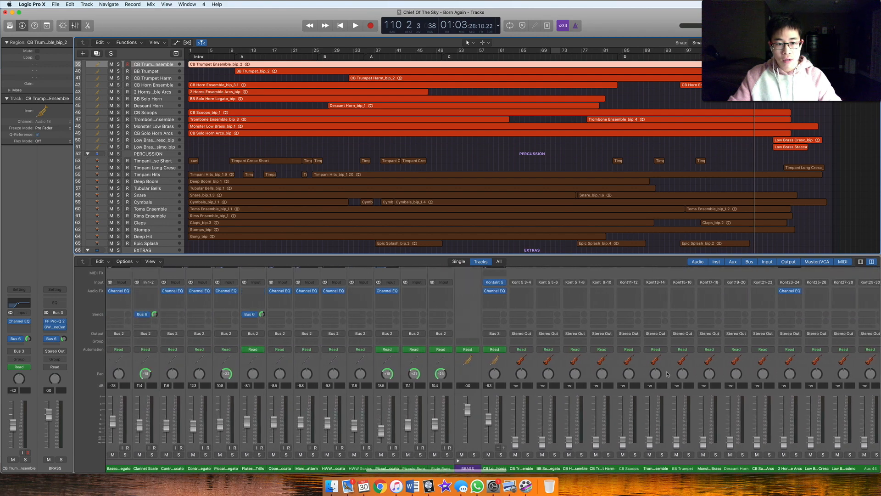
pyautogui.hscroll(-10, 668, 374)
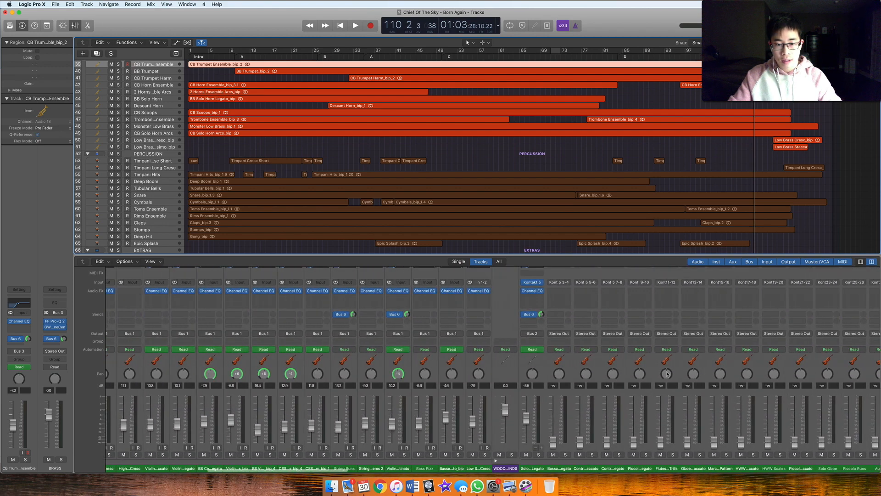
pyautogui.hscroll(-5, 668, 374)
pyautogui.hscroll(13, 501, 326)
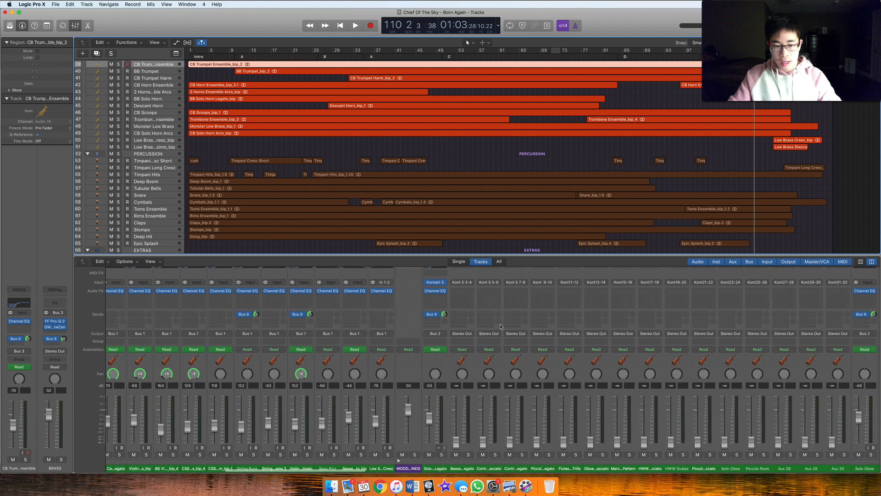
pyautogui.hscroll(12, 415, 298)
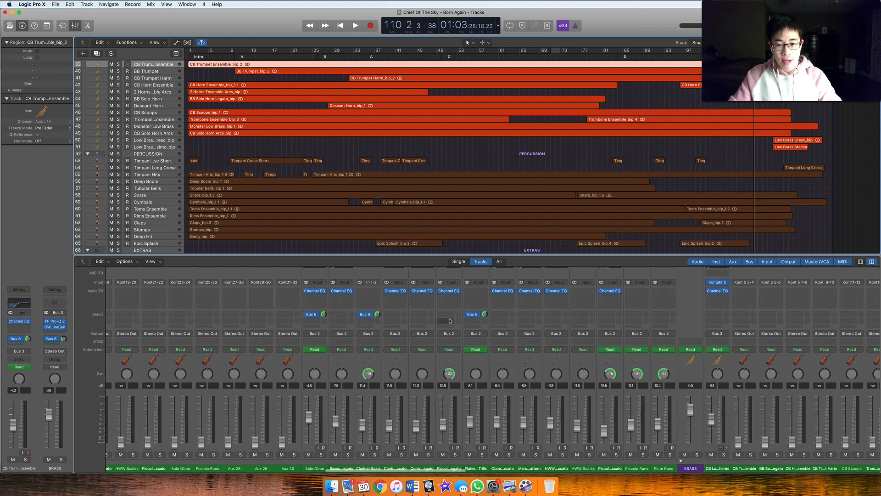
pyautogui.hscroll(10, 481, 315)
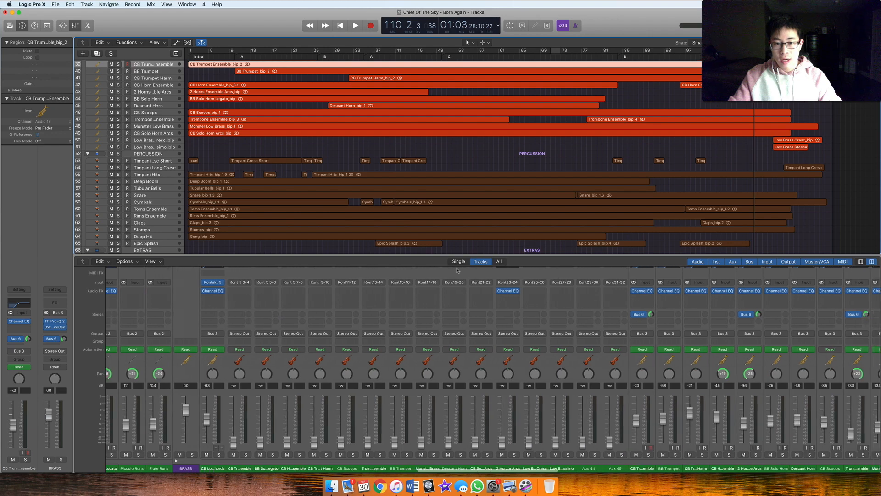
pyautogui.hscroll(7, 452, 354)
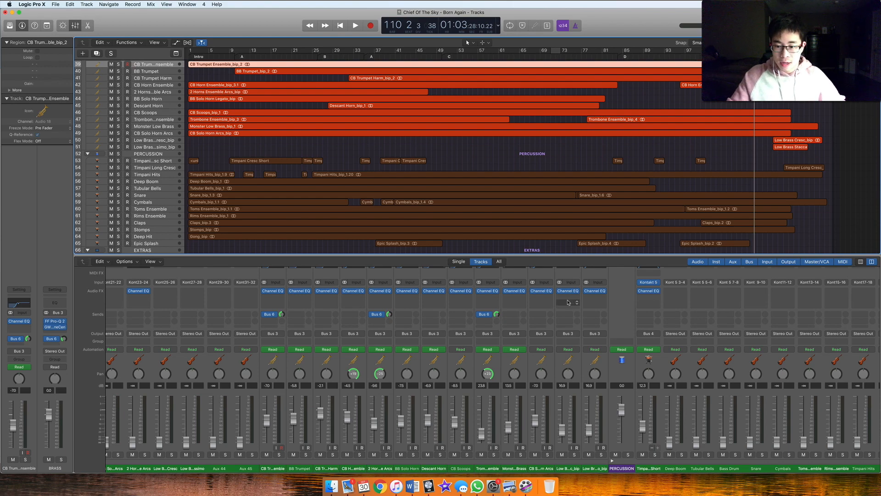
pyautogui.hscroll(10, 492, 320)
pyautogui.hscroll(15, 492, 321)
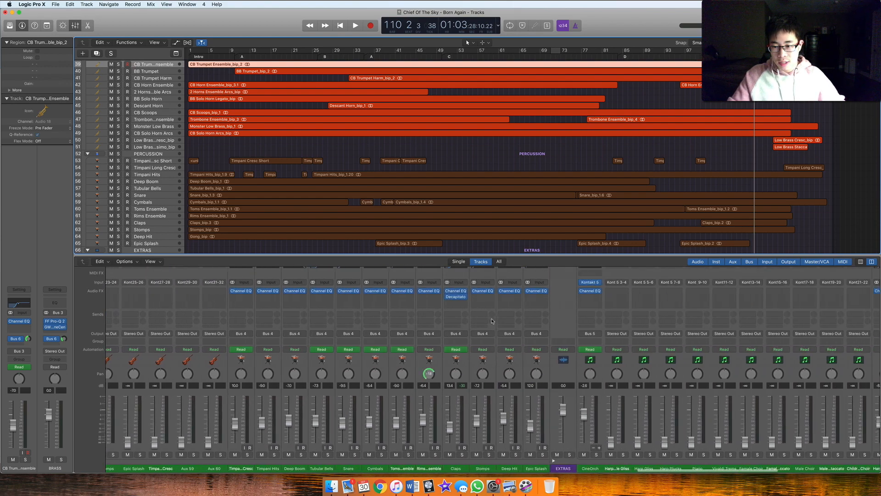
pyautogui.hscroll(5, 492, 320)
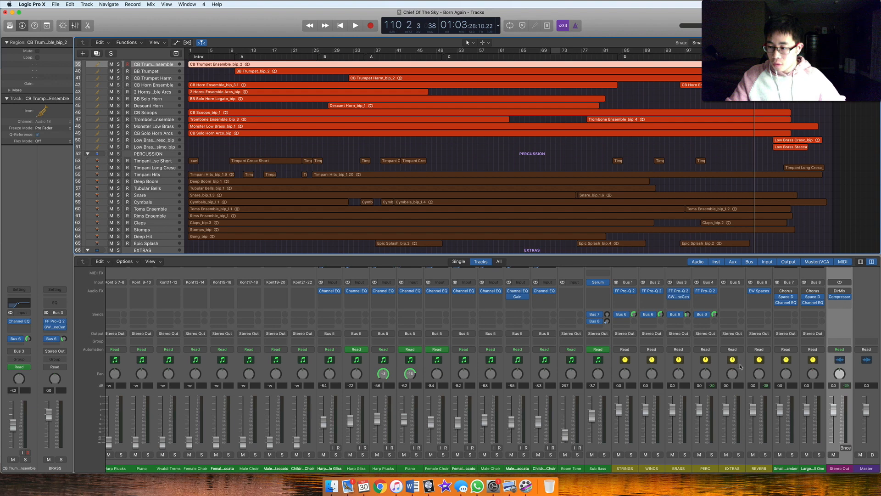
# Examine the EQ curve thumbnails on the extras and percussion channels, including Claps, and return to the buses and Stereo Out
pyautogui.scroll(2, 698, 315)
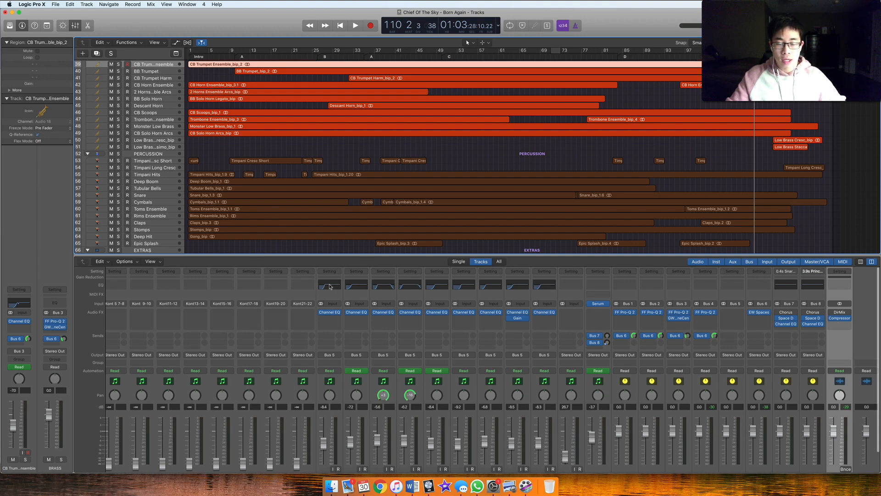
pyautogui.hscroll(10, 330, 290)
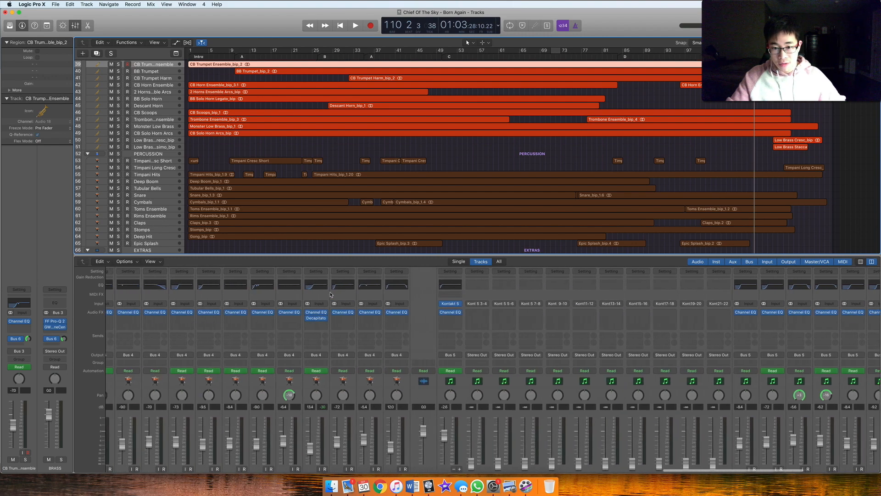
pyautogui.scroll(-2, 330, 294)
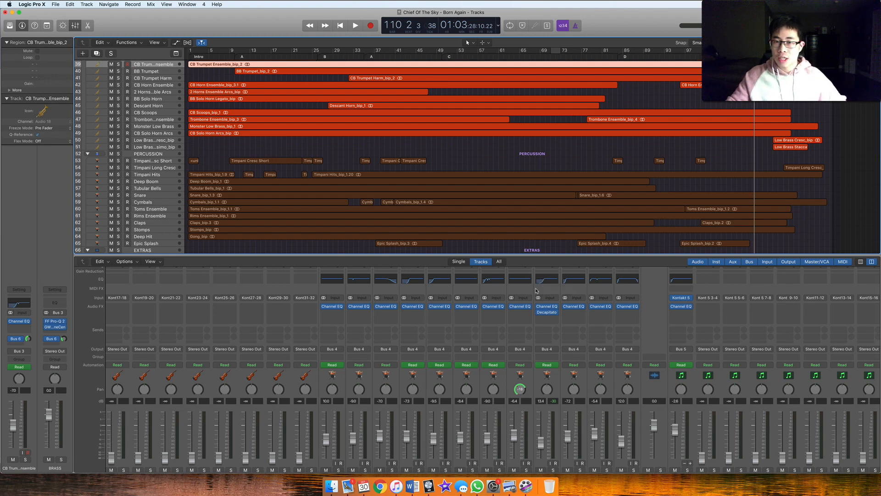
pyautogui.hscroll(15, 536, 290)
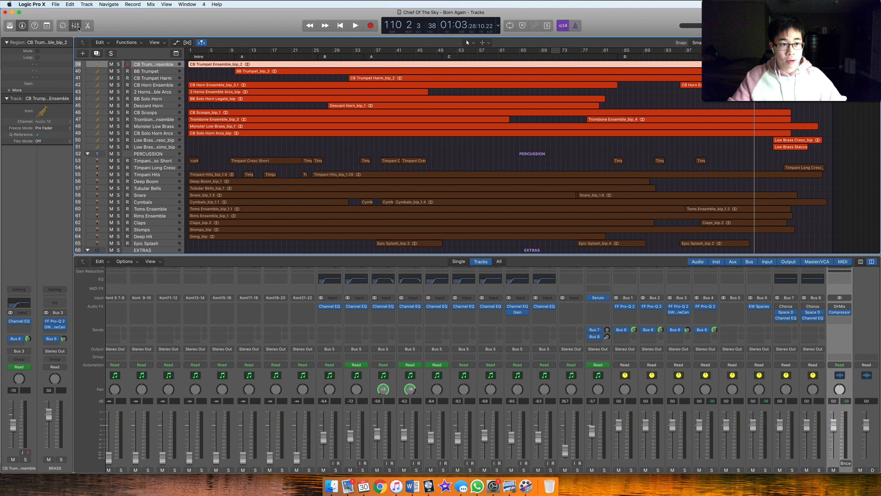
# Hide the mixer and show the full arrangement from the Piano and STRINGS tracks downward
pyautogui.press('x')
pyautogui.scroll(10, 530, 210)
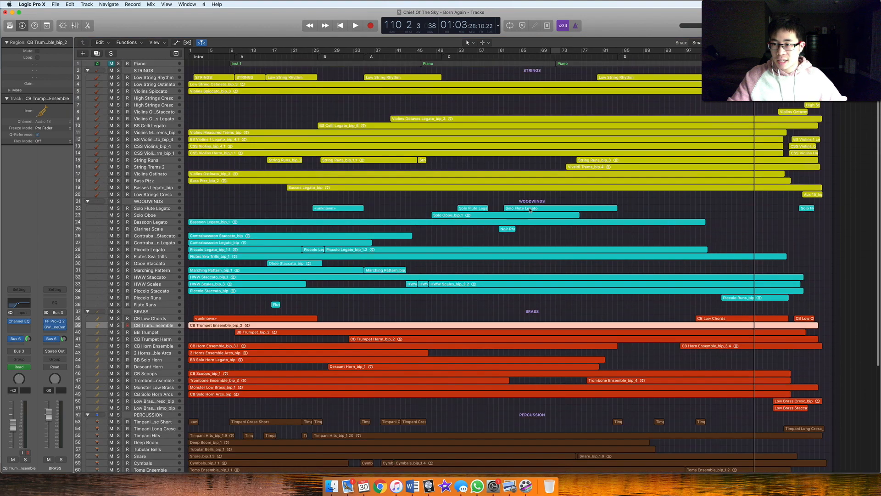